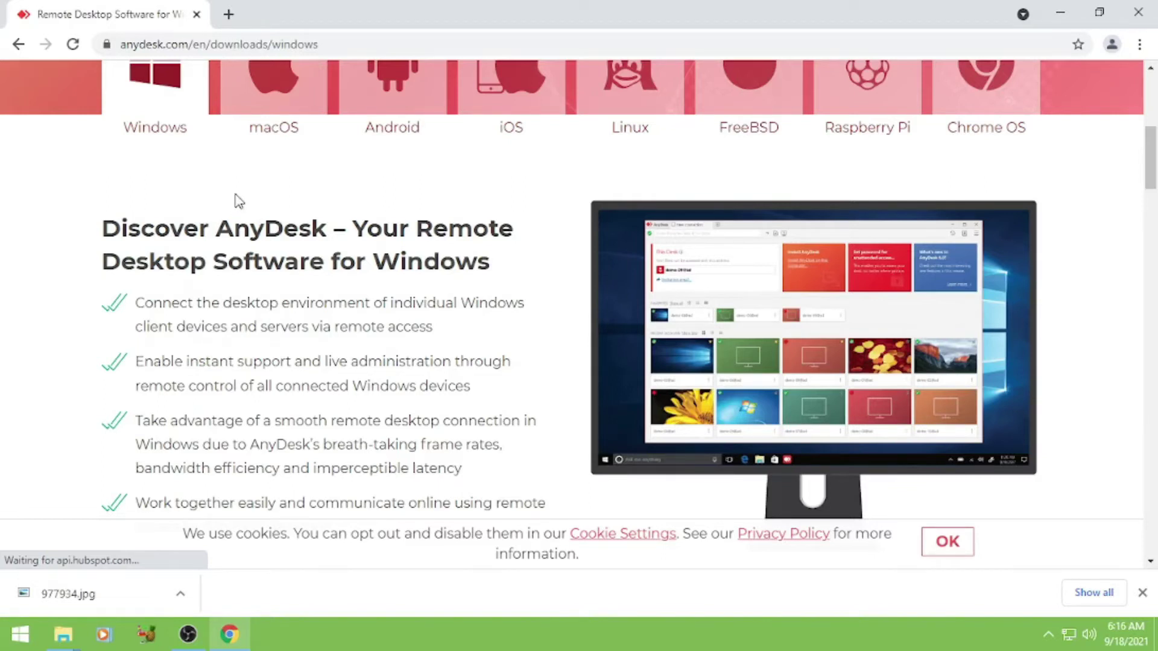
Step: Open the AnyDesk download page for macOS in Chrome
scroll(243, 198, up, 2)
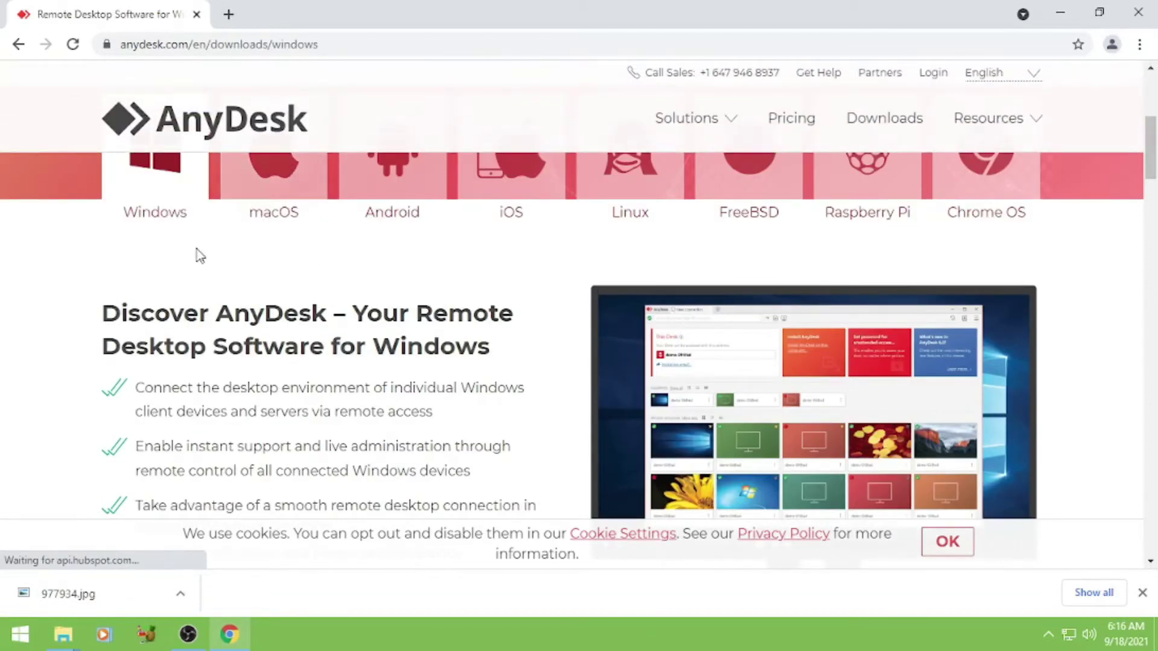
scroll(194, 253, up, 3)
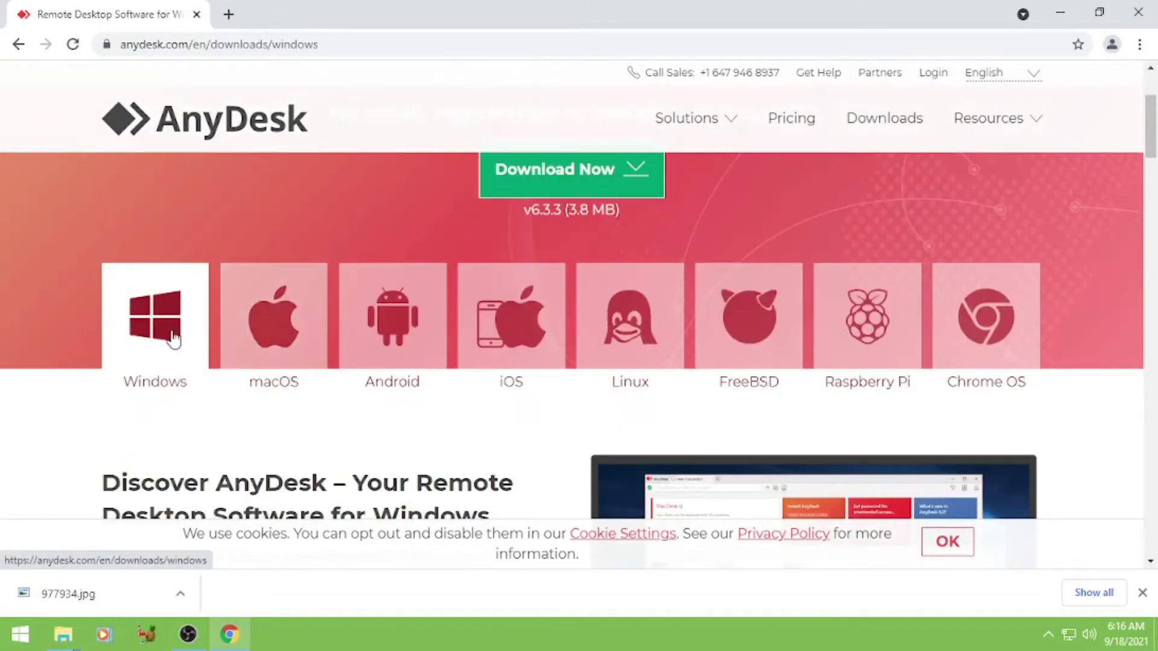
click(273, 332)
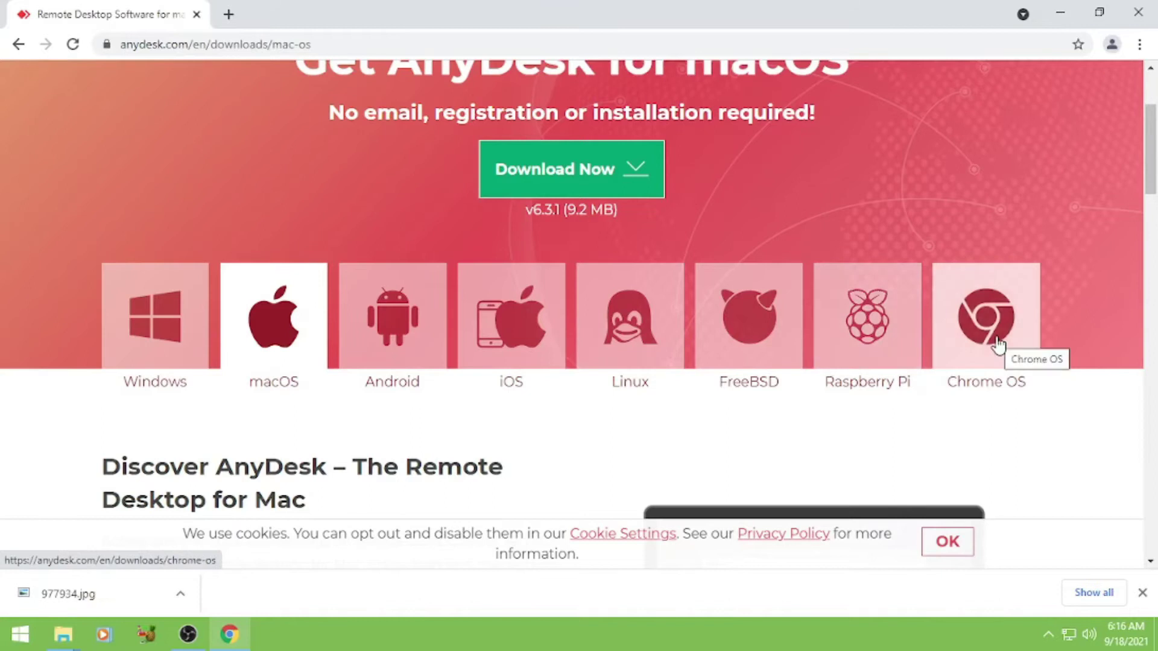
Step: Go back to the AnyDesk Windows download page
scroll(470, 392, down, 3)
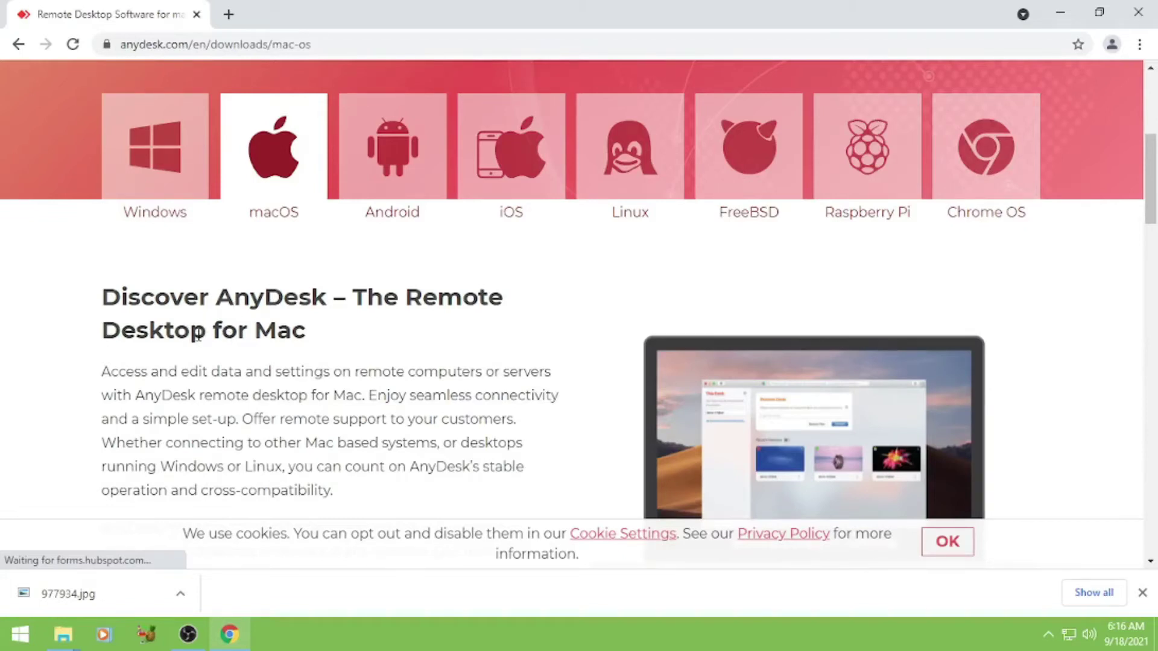
scroll(198, 336, down, 1)
scroll(197, 335, up, 1)
click(154, 187)
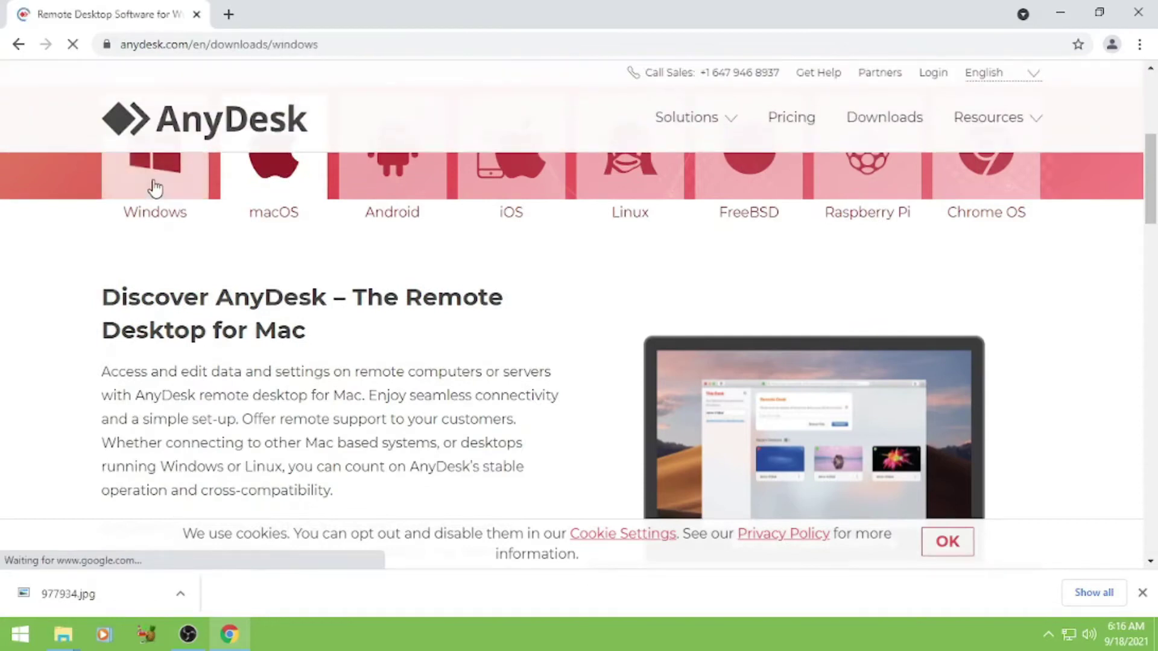
scroll(351, 444, down, 5)
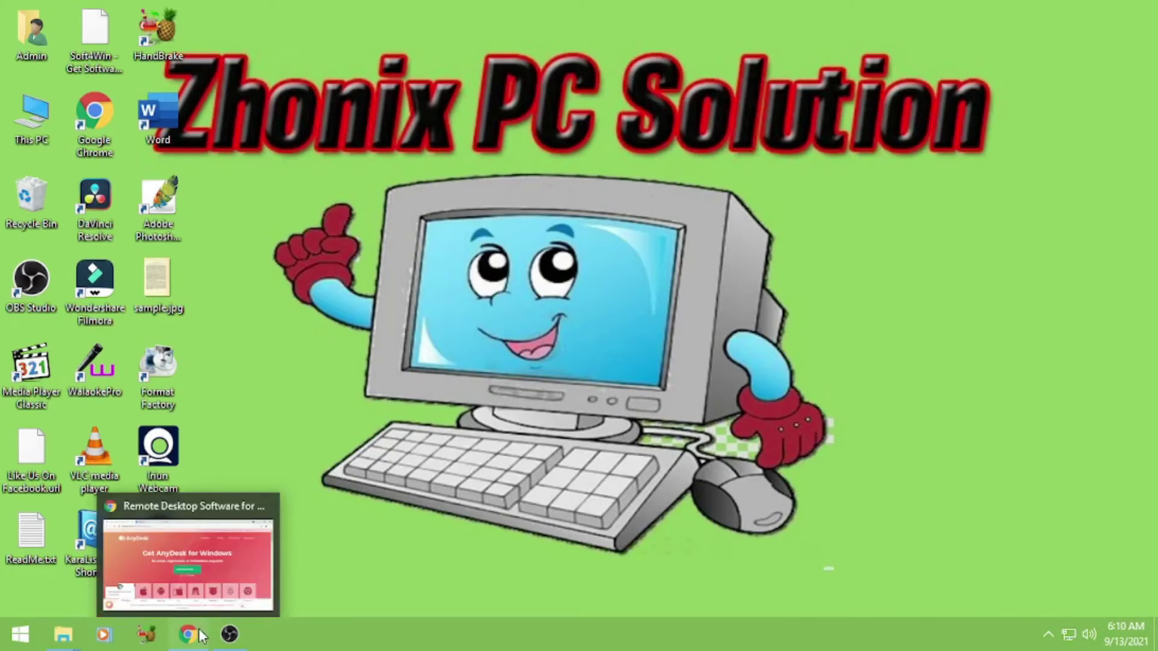
Step: Restore Chrome, download AnyDesk Version 6, and run AnyDesk (1).exe
click(201, 634)
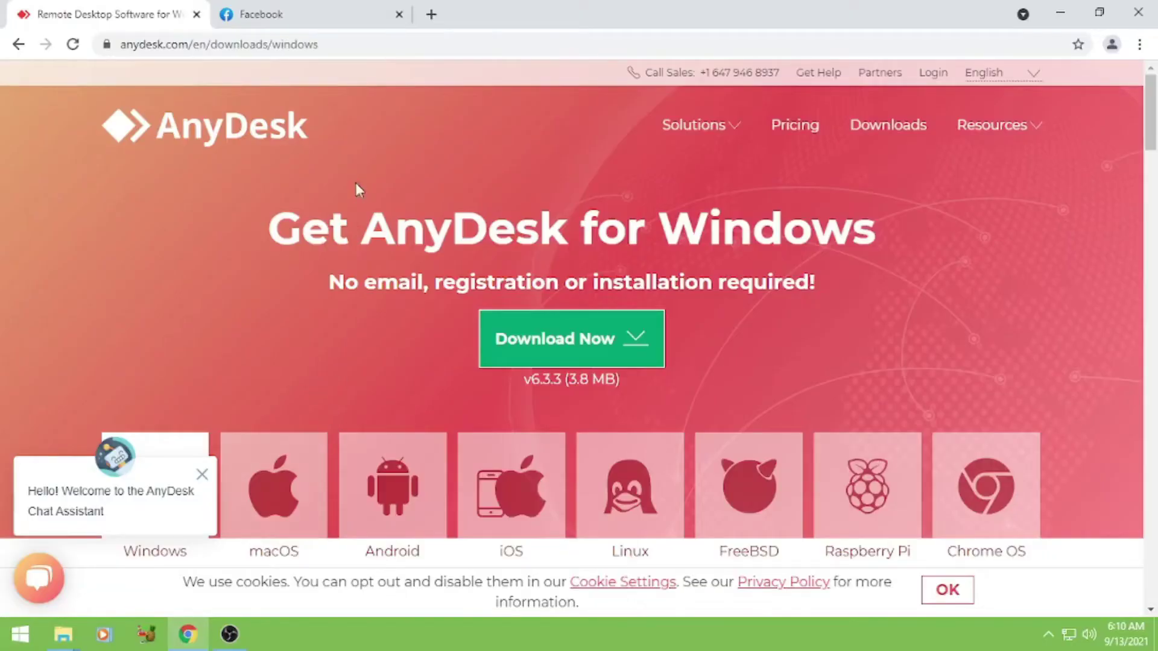
click(353, 45)
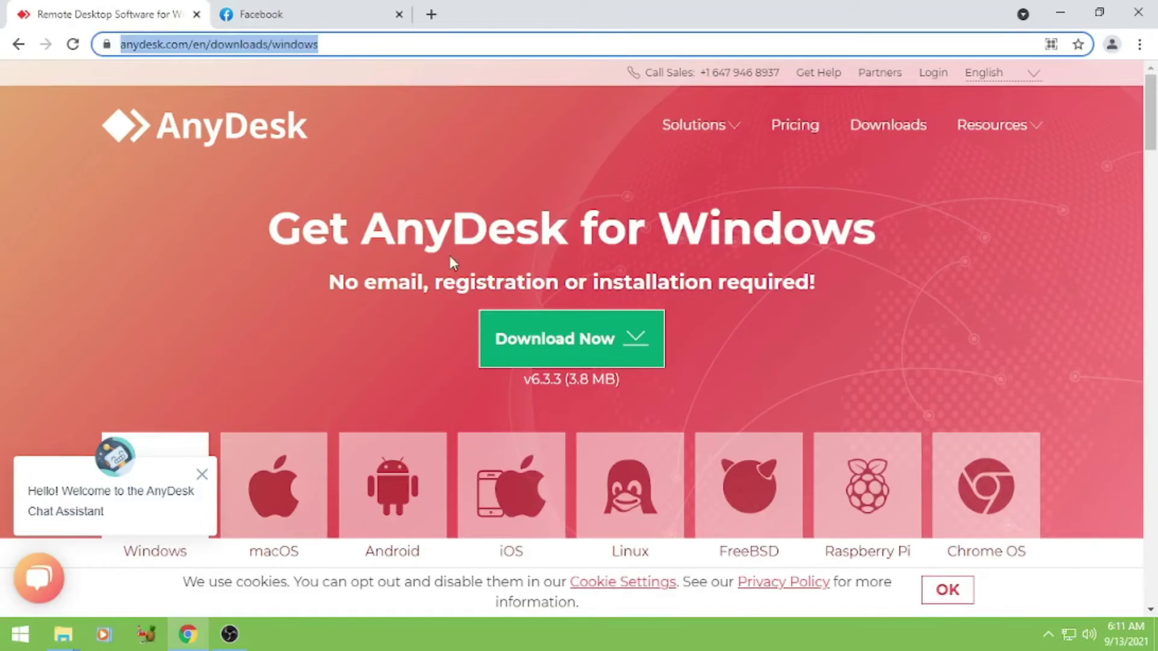
click(584, 348)
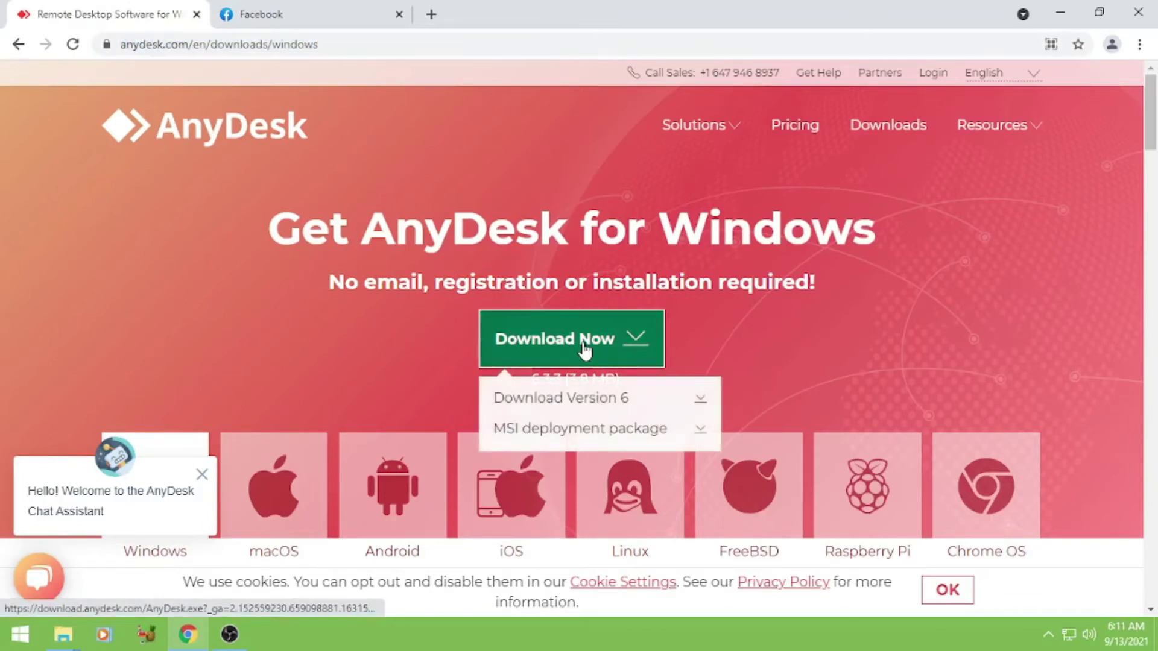
click(588, 399)
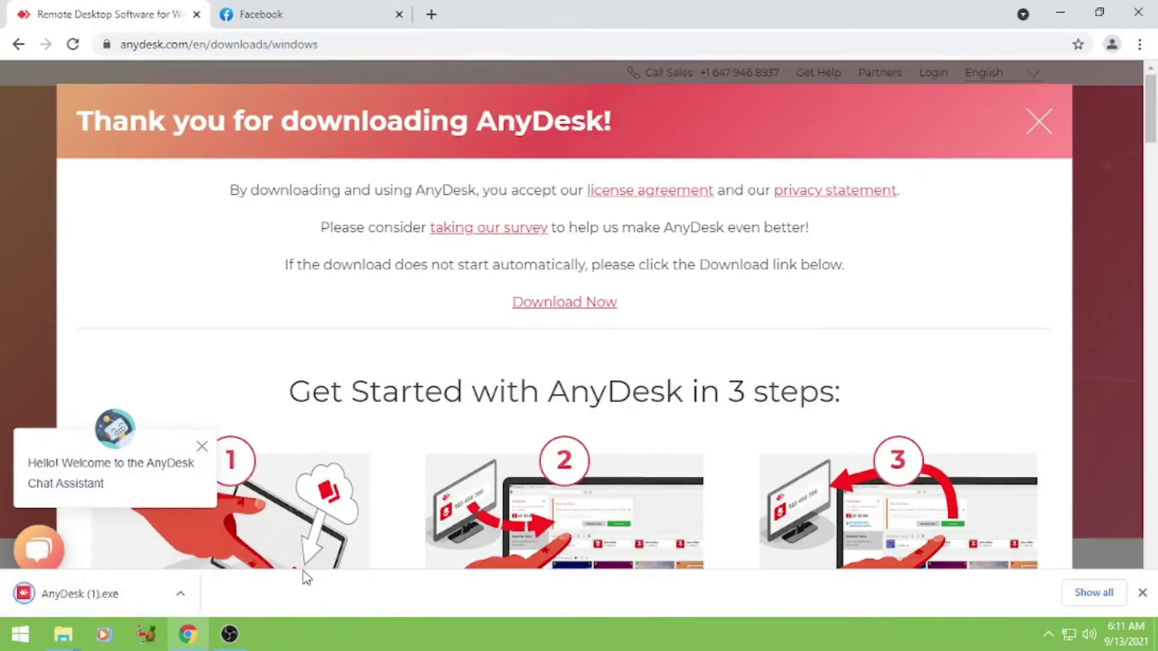
click(128, 597)
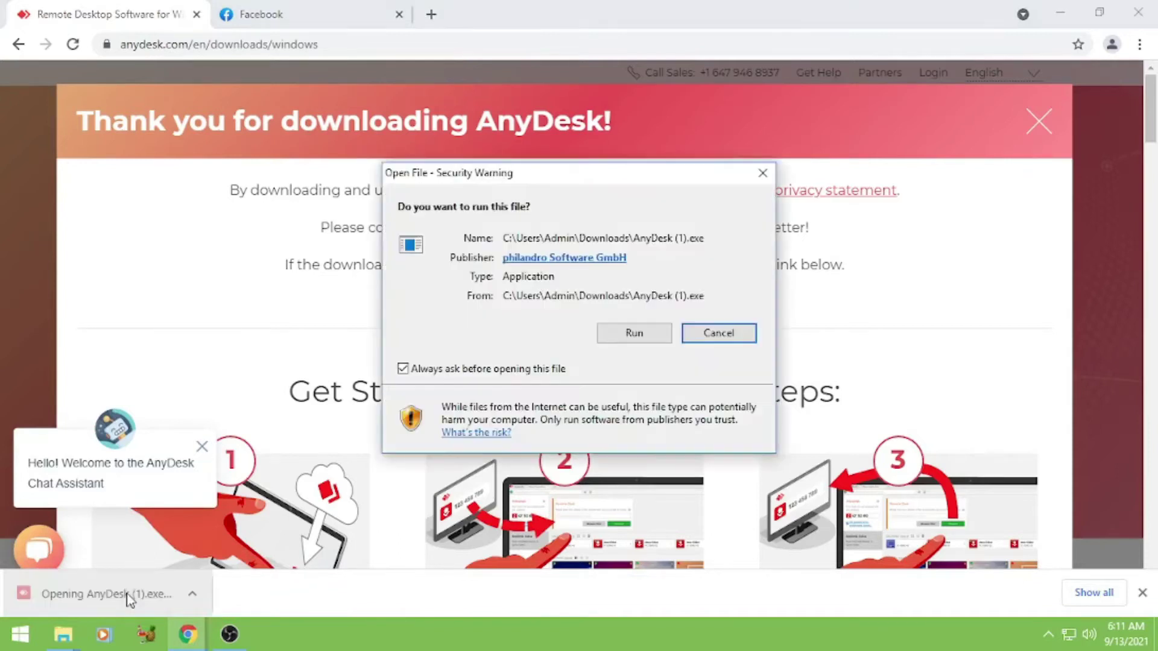
click(638, 336)
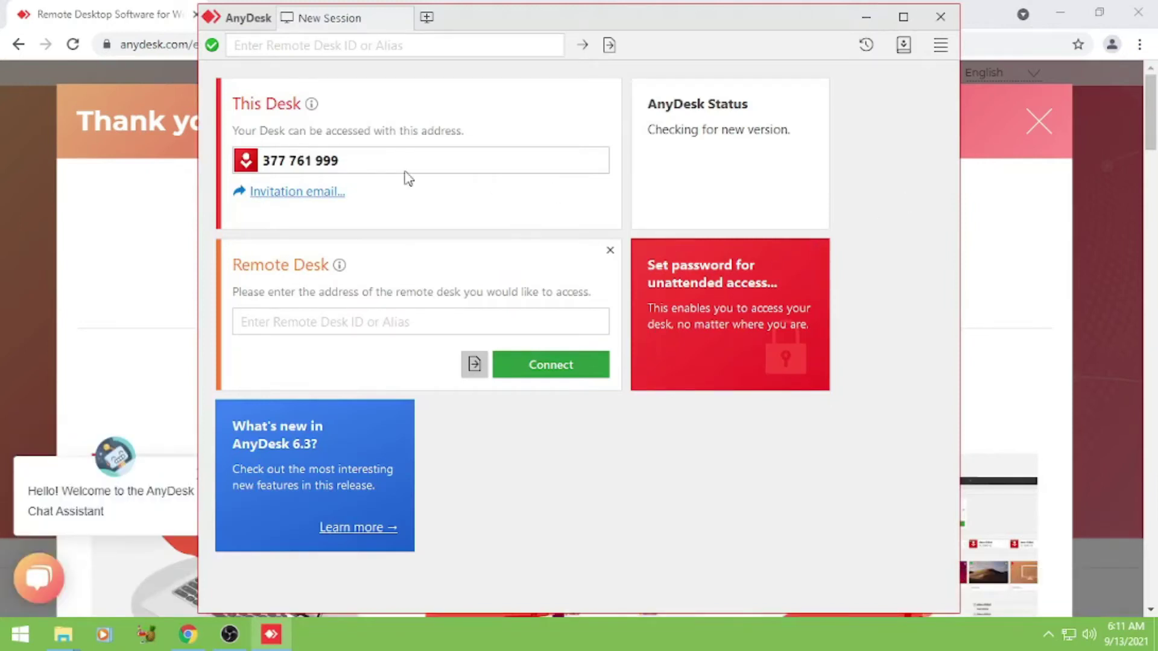
Step: Maximize the AnyDesk window and select this computer's This Desk ID address
click(902, 17)
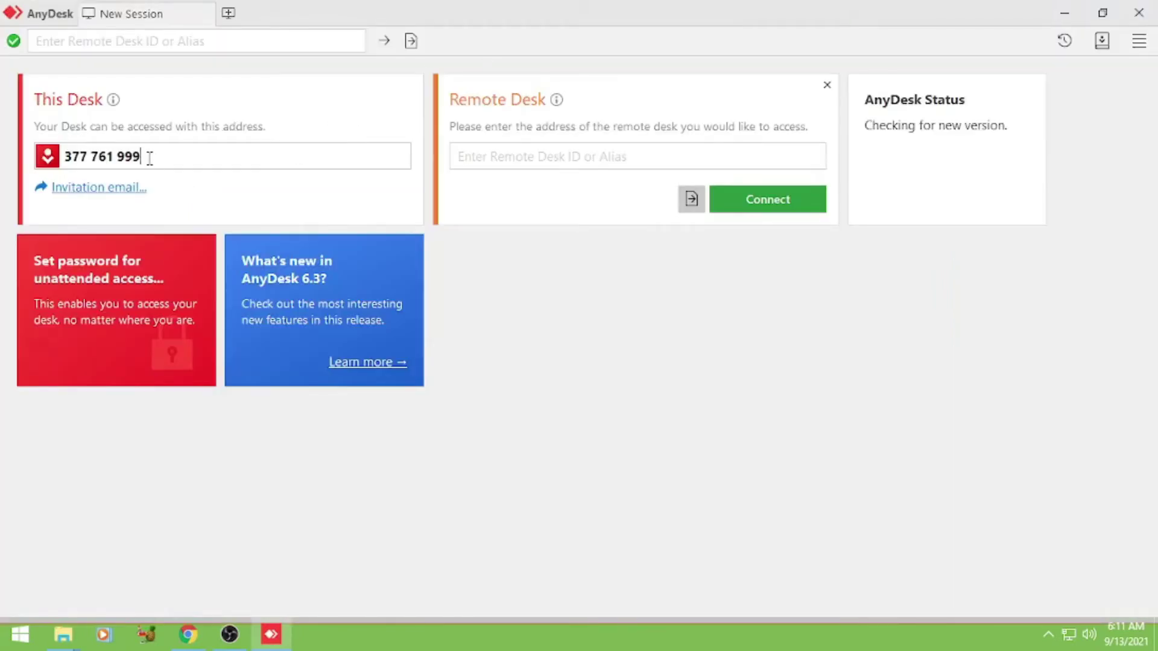
drag(144, 156, 63, 158)
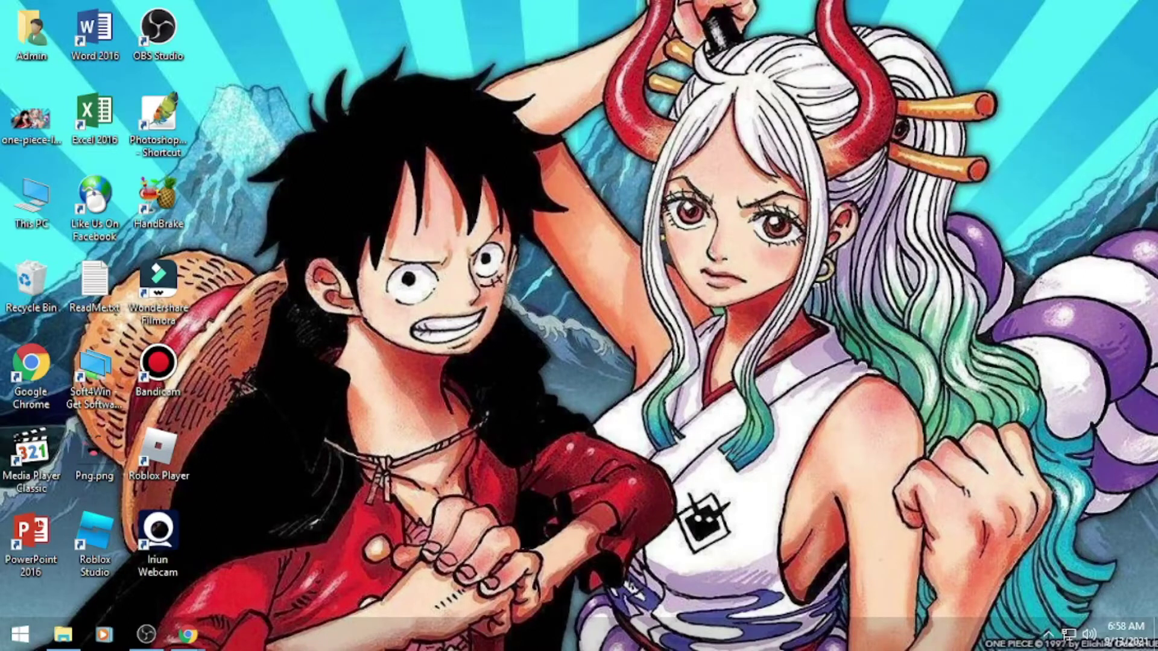
Step: Bring back the Chrome download page, download AnyDesk Version 6, and run AnyDesk (1).exe
mouse_move(187, 634)
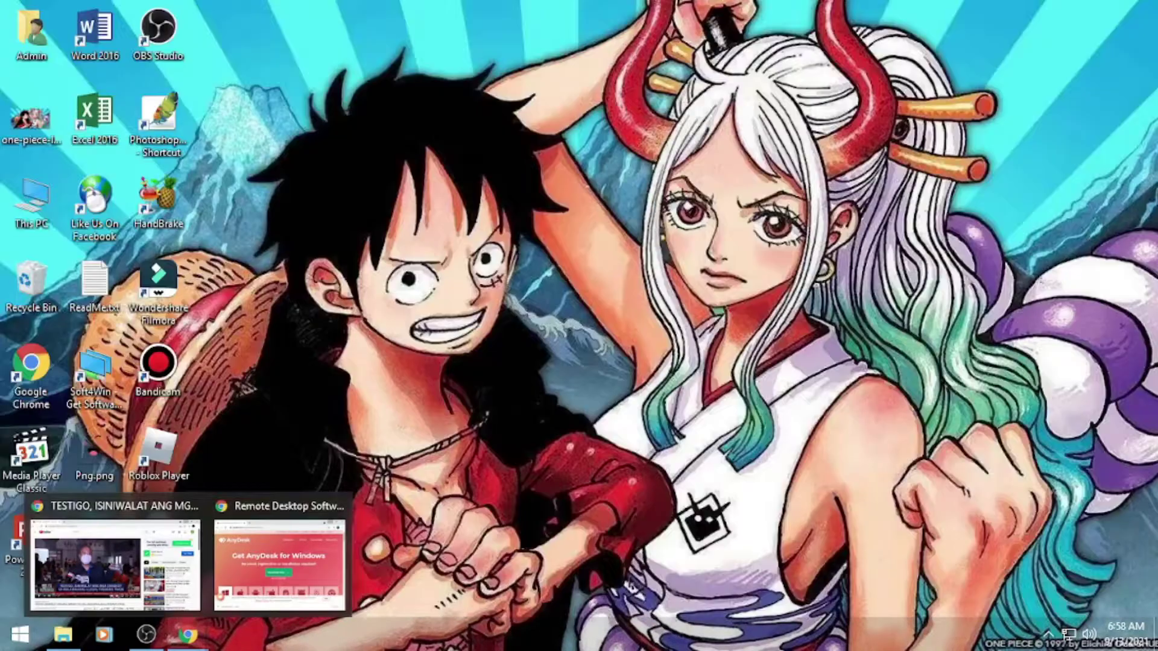
click(279, 564)
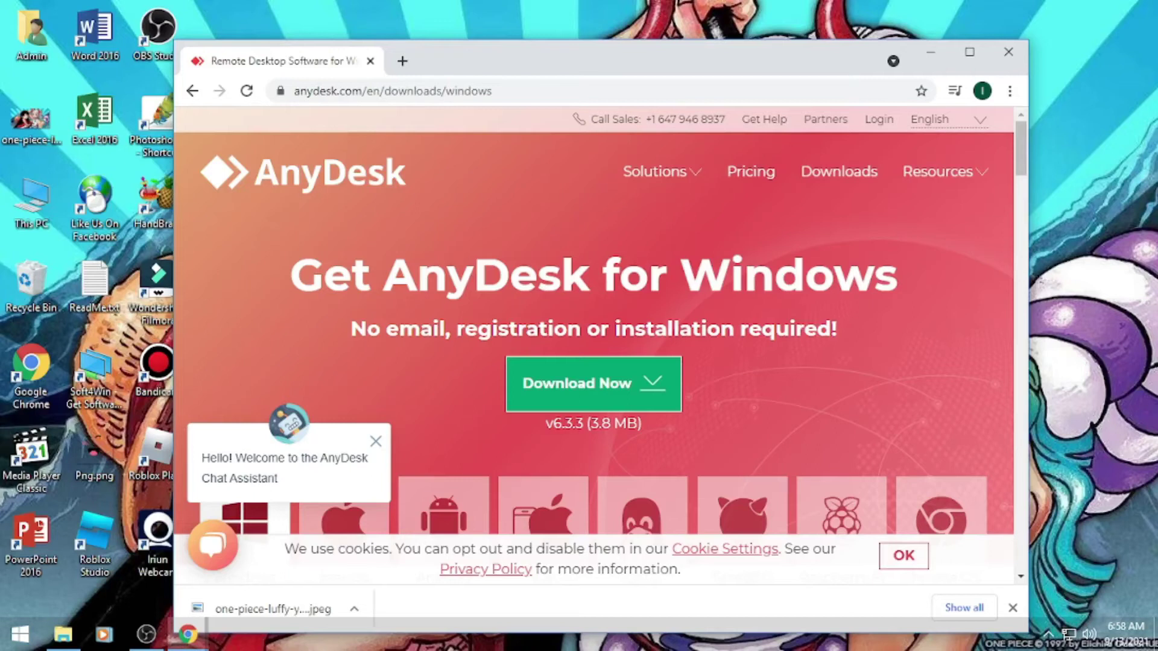
mouse_move(594, 384)
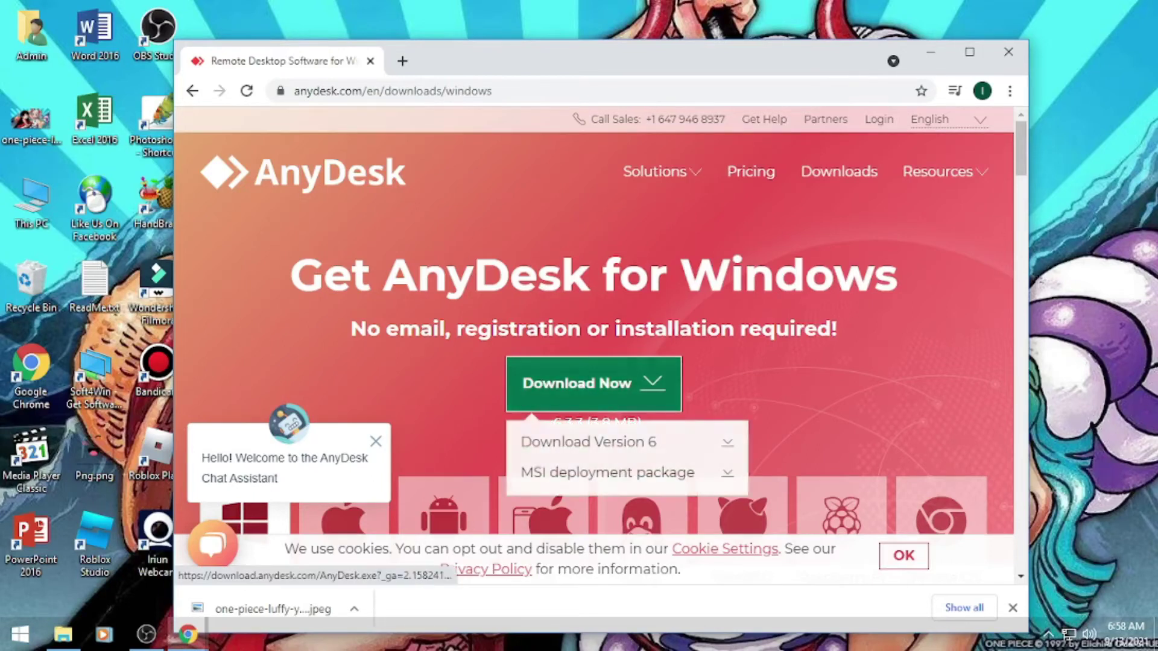
click(594, 383)
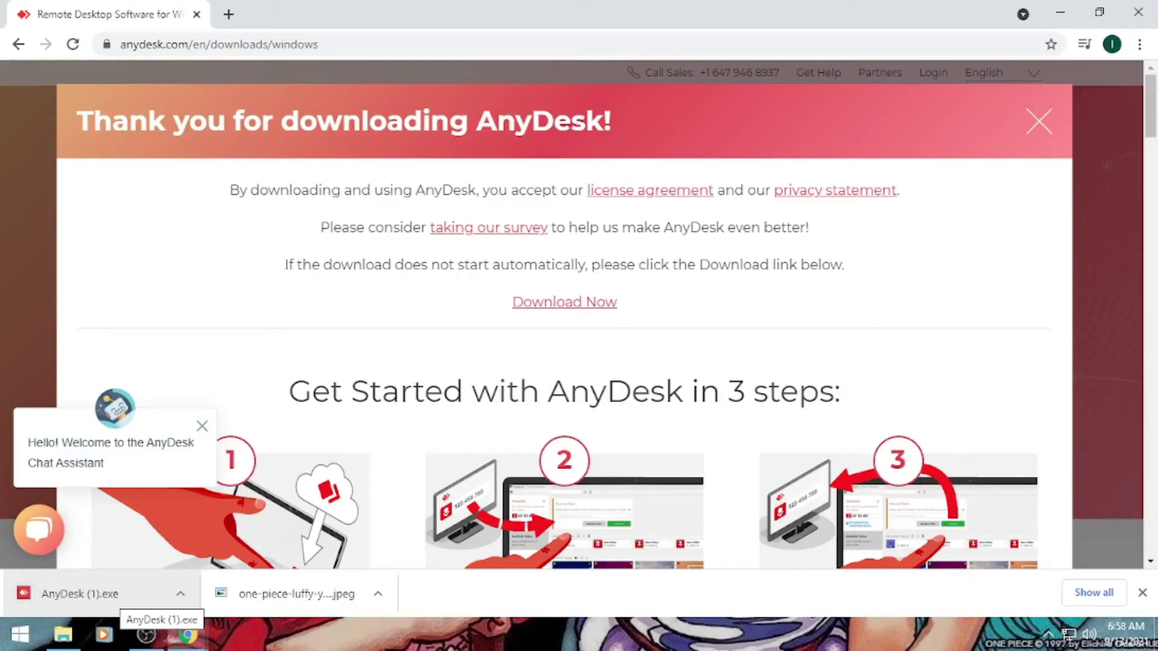
click(123, 596)
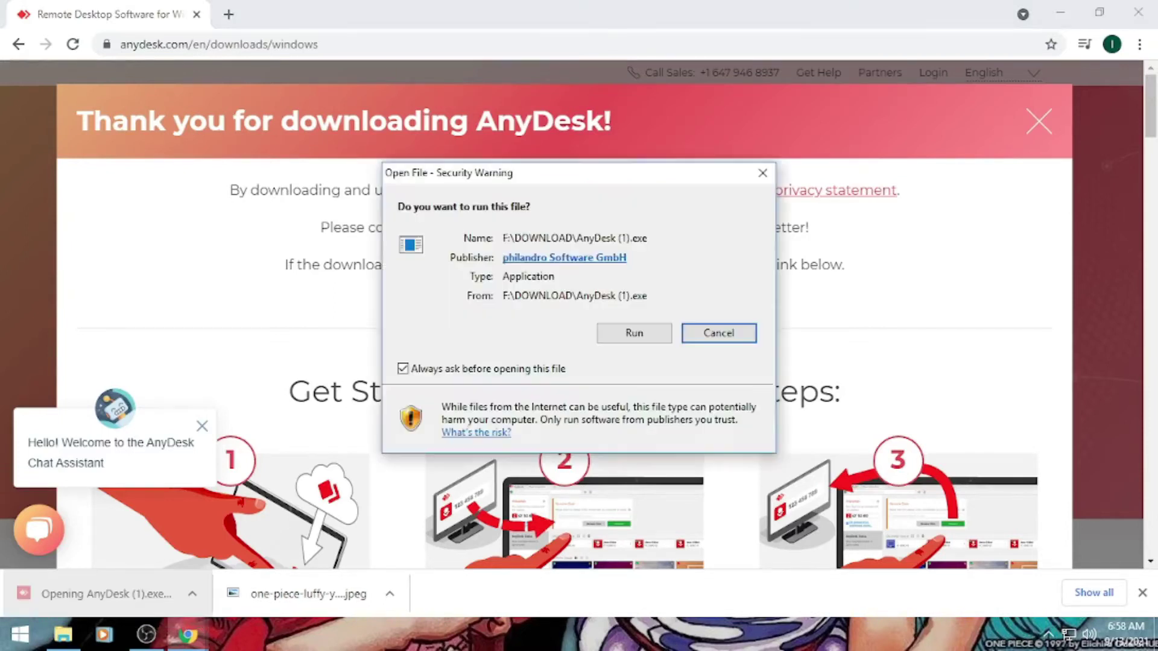
click(633, 333)
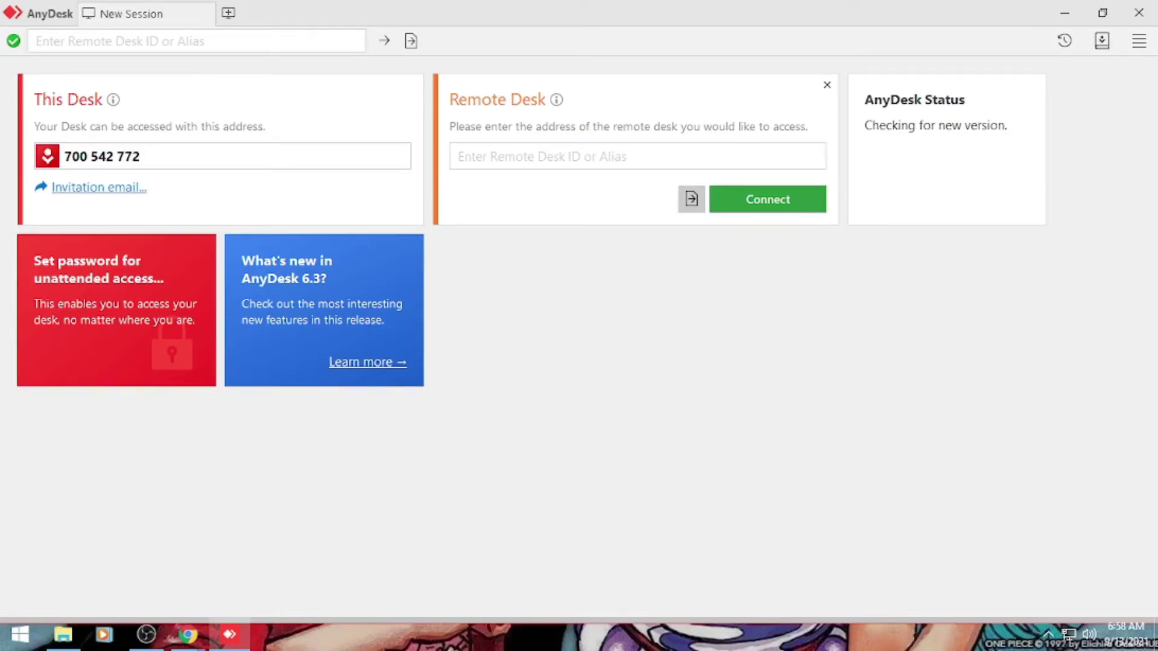
Step: Select this desk's AnyDesk ID, then copy the client's address from Chrome's search box
key(shift+Left)
key(shift+Left)
key(shift+Left)
key(shift+Left)
key(shift+Left)
key(shift+Left)
key(shift+Left)
key(shift+Left)
key(shift+Left)
key(shift+Left)
key(shift+Left)
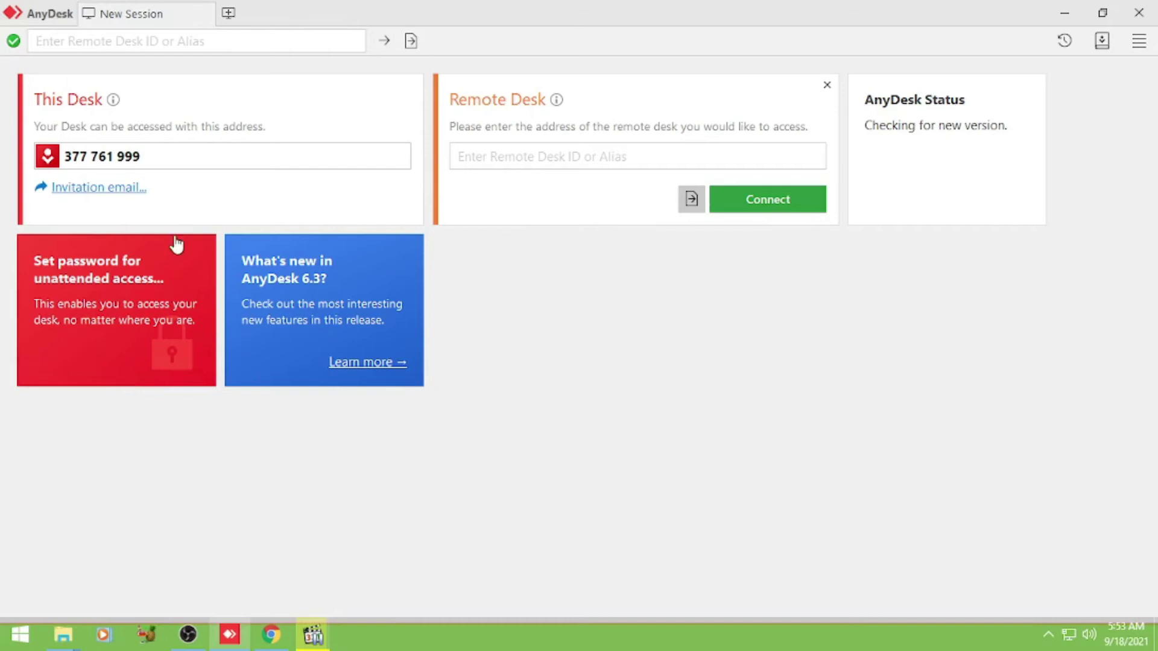
drag(152, 160, 60, 168)
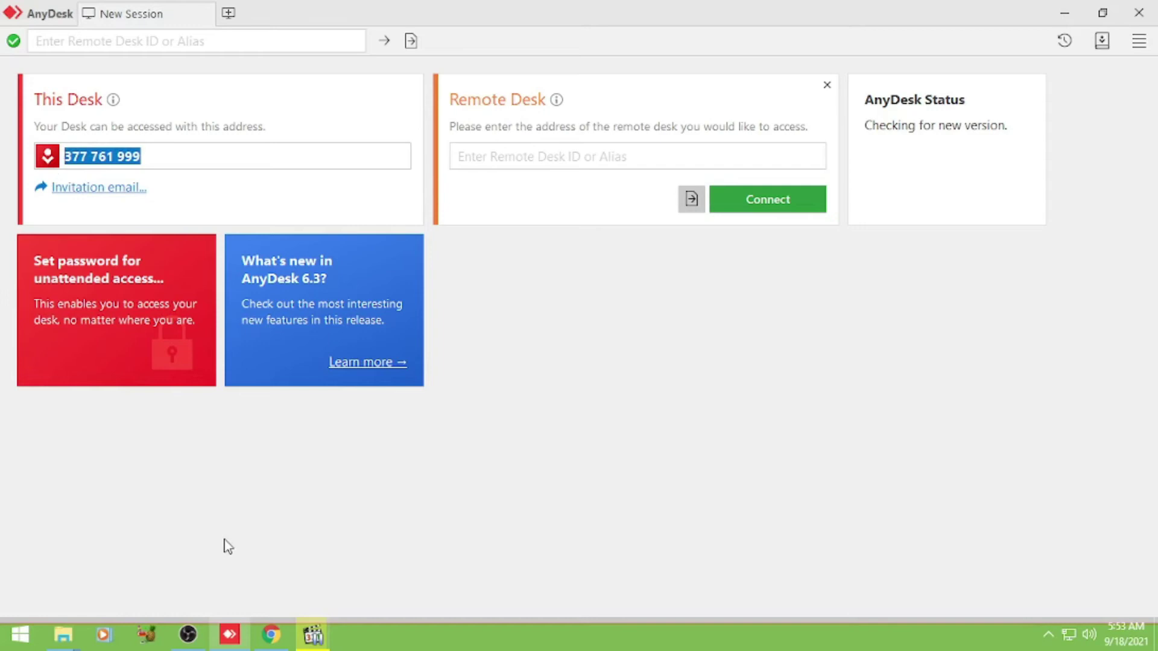
mouse_move(228, 637)
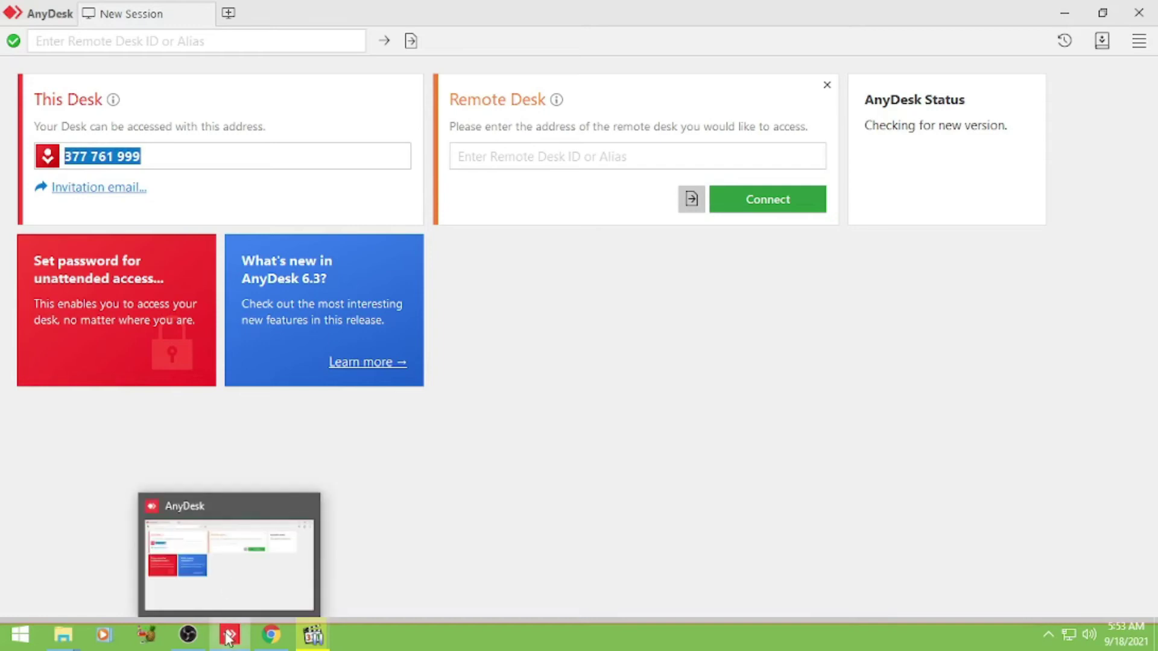
click(270, 644)
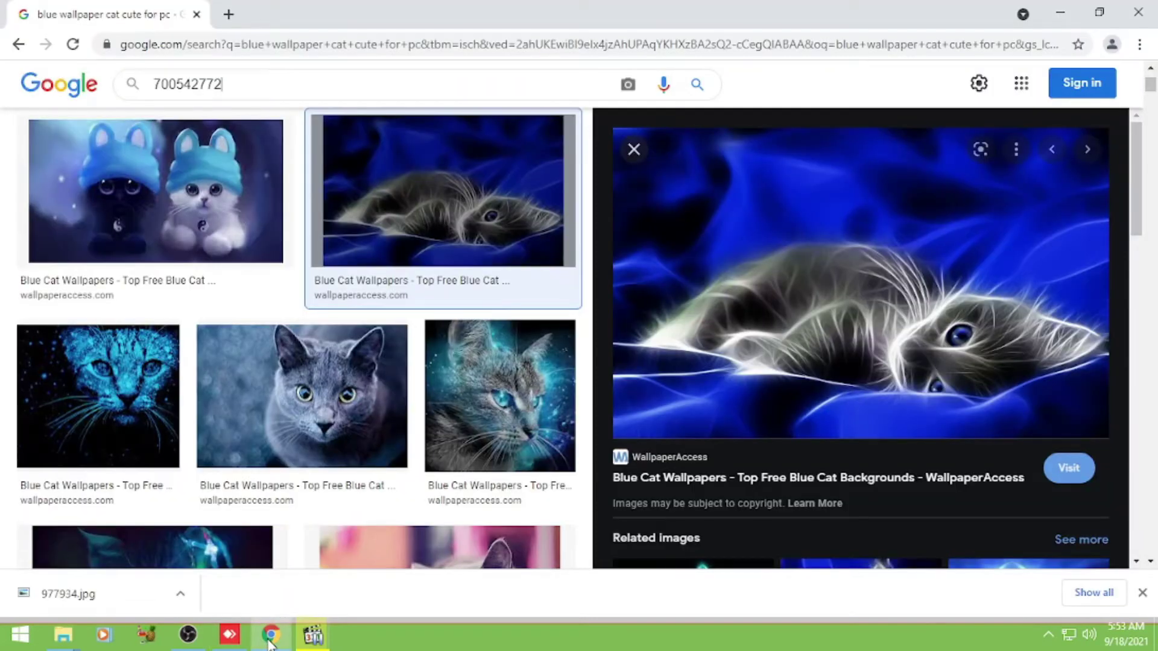
drag(233, 84, 153, 84)
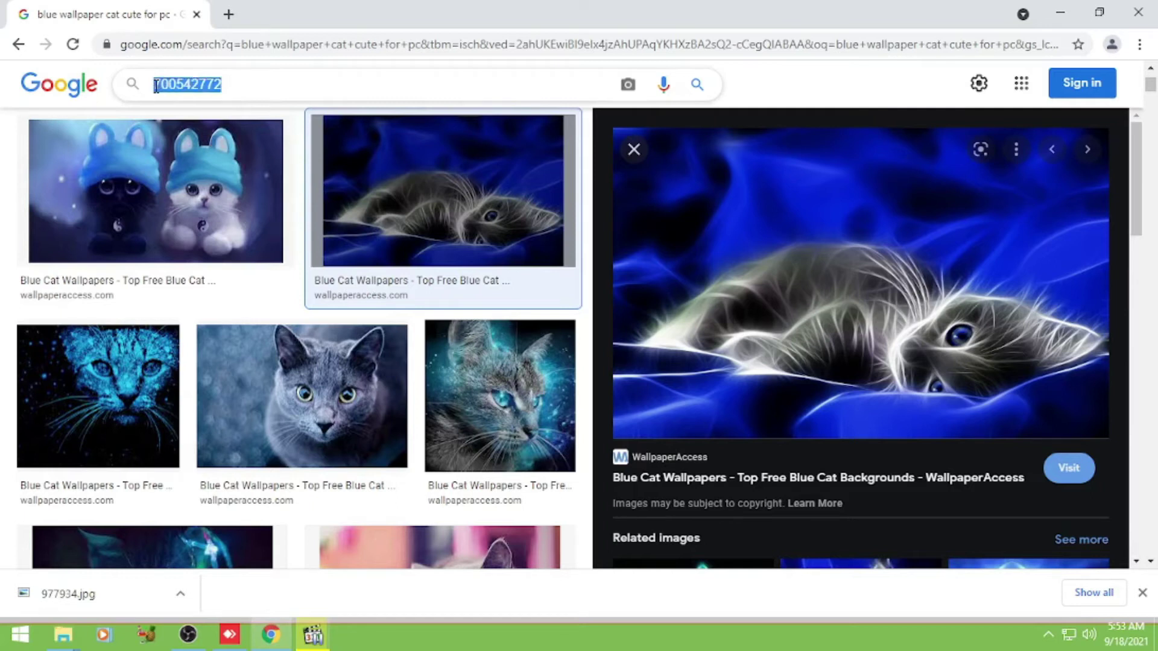
right_click(187, 86)
click(224, 123)
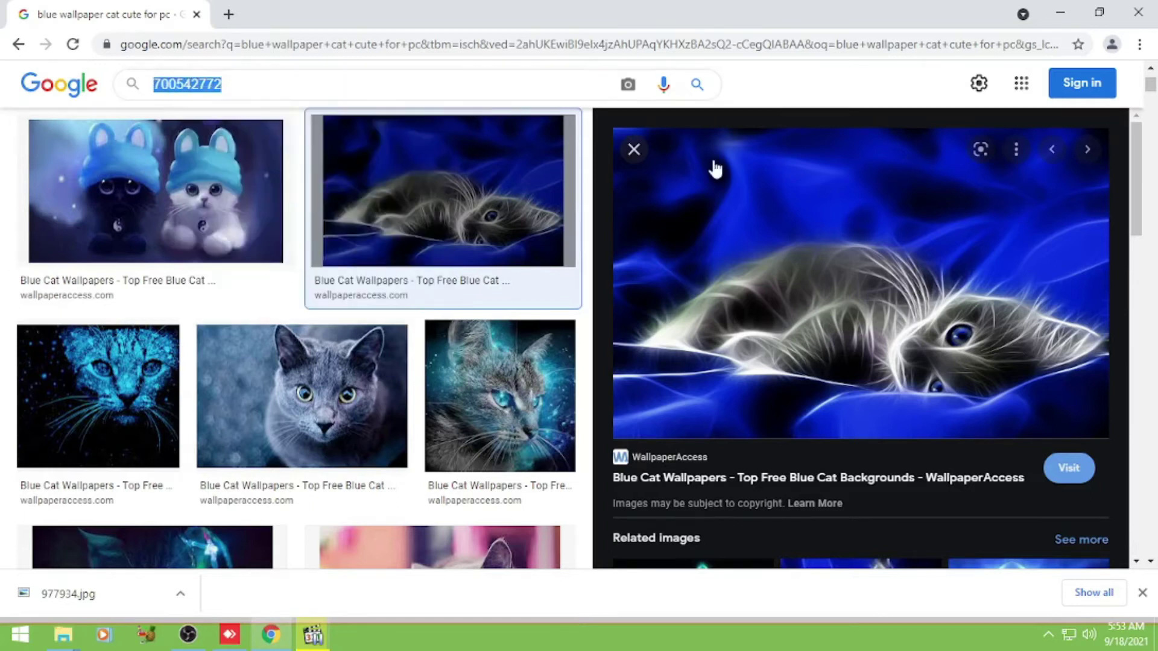
click(1060, 13)
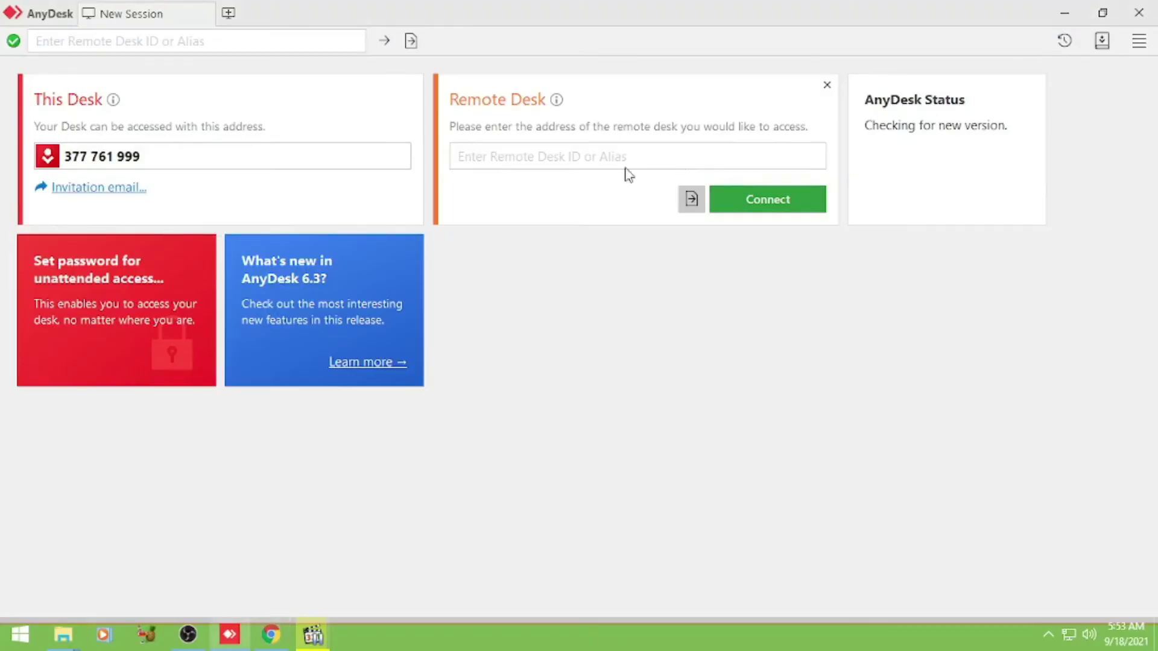
click(499, 157)
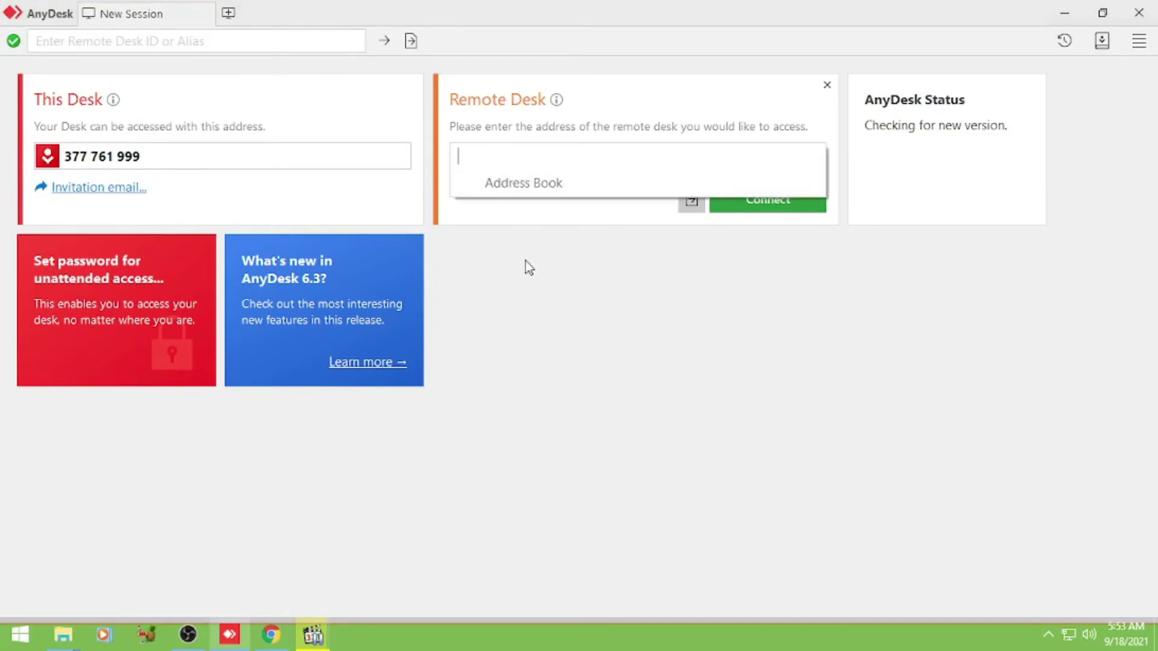
click(526, 262)
click(499, 156)
text(700452772)
Step: Compare the entered address against the copied address in Chrome
click(231, 634)
click(231, 634)
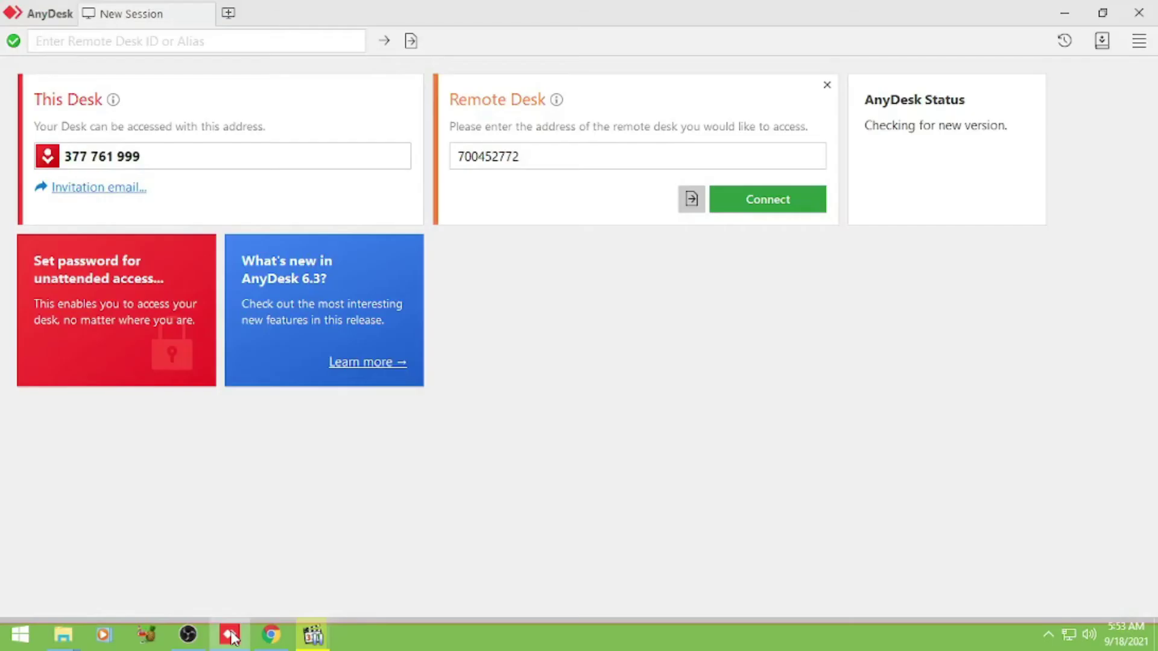
click(271, 643)
click(271, 643)
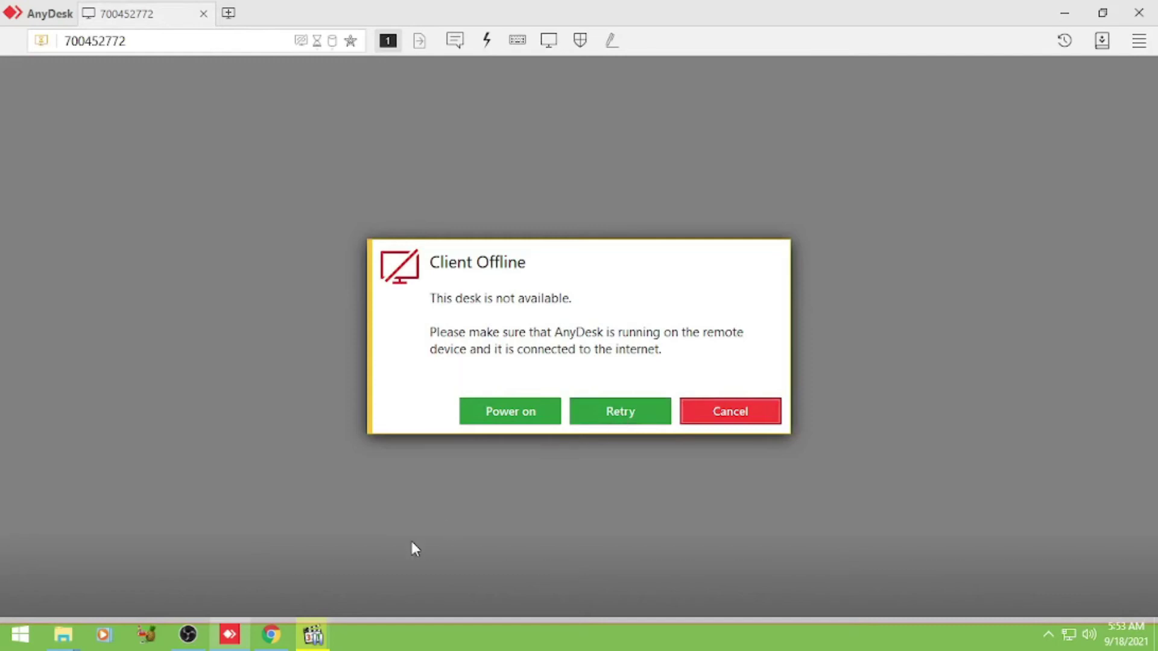
Step: Check the client address in the 12.mkv video, then hide the player to see AnyDesk
click(313, 639)
click(313, 639)
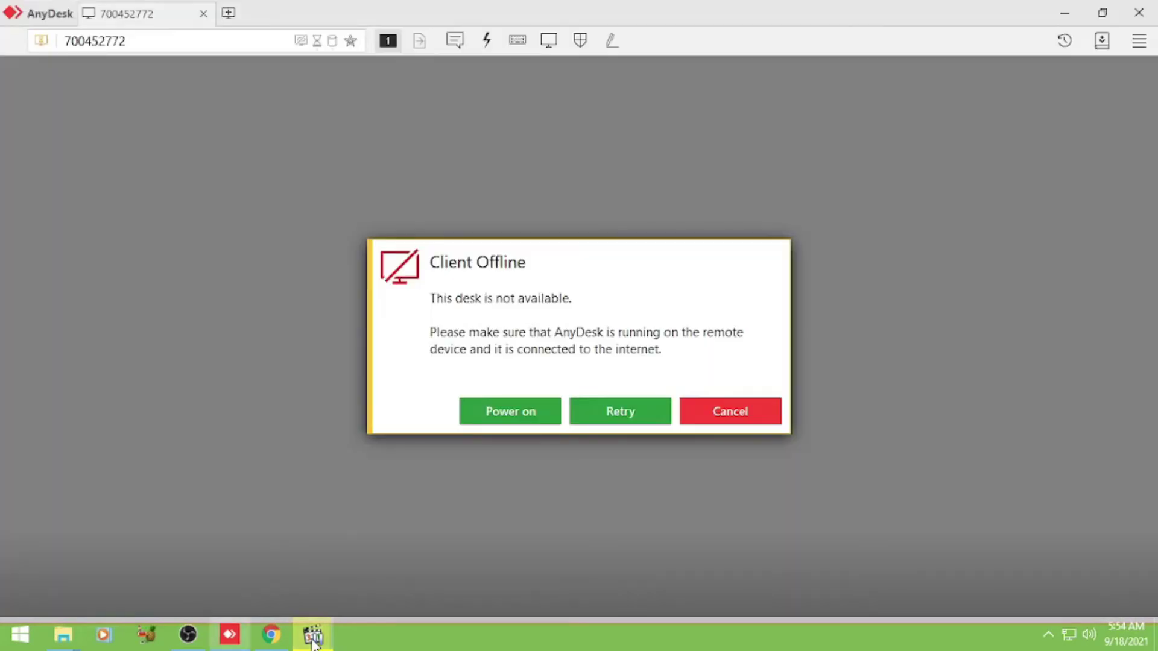
click(313, 639)
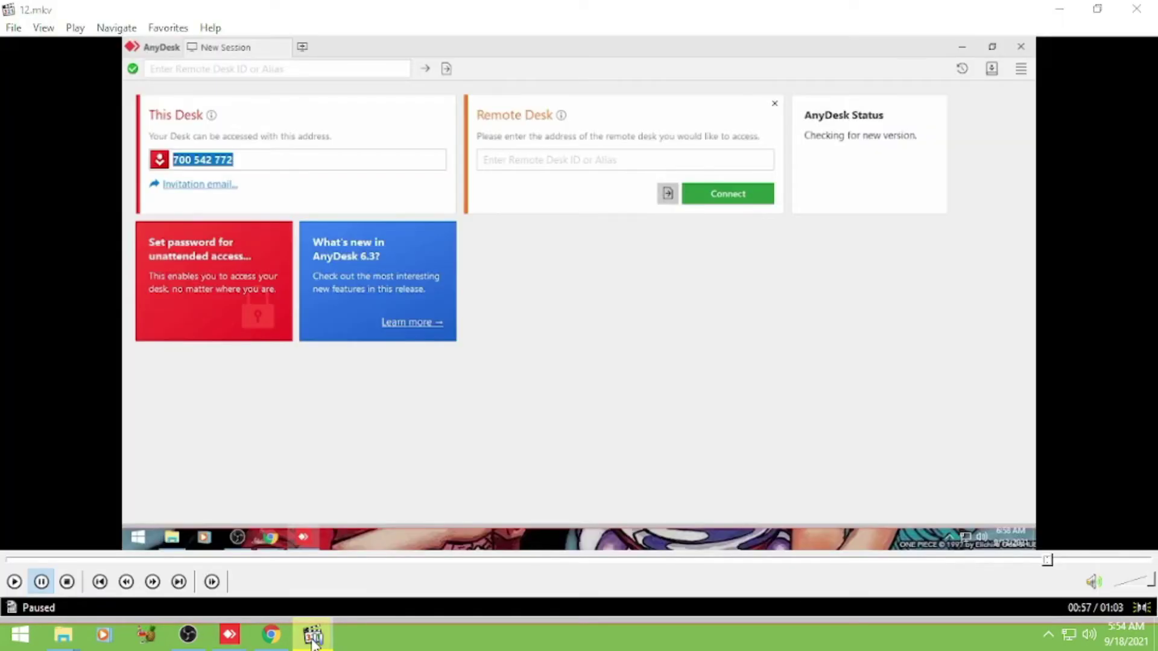
click(313, 639)
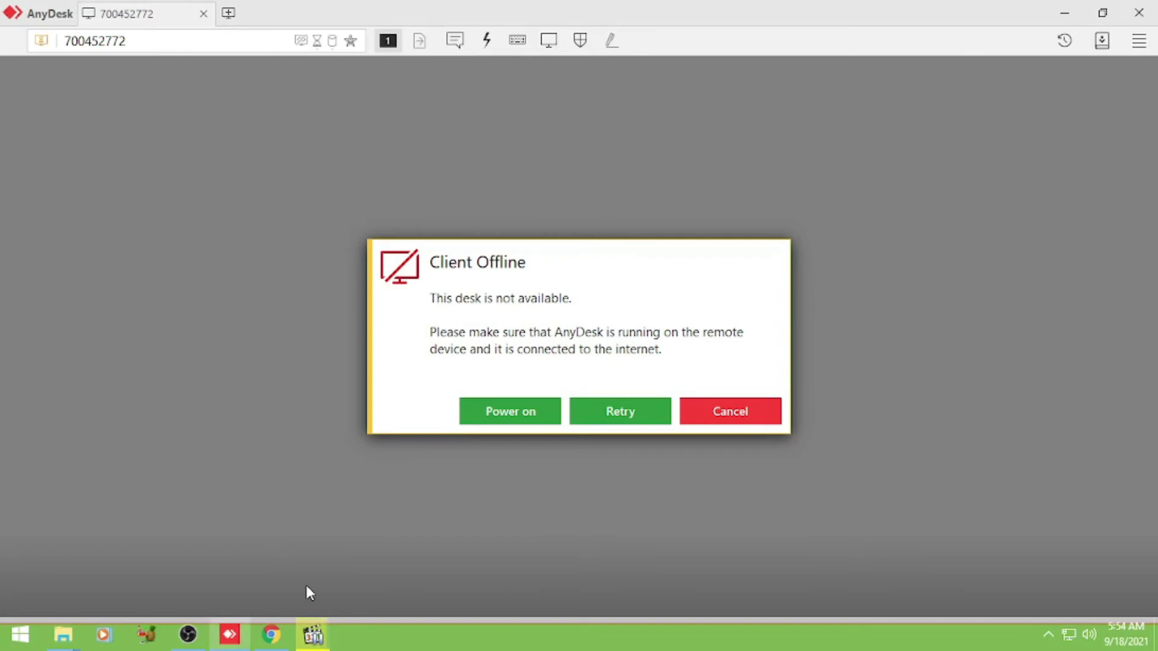
Step: Dismiss the Client Offline notice and correct the misordered digits 452 to 542 in the address
click(722, 415)
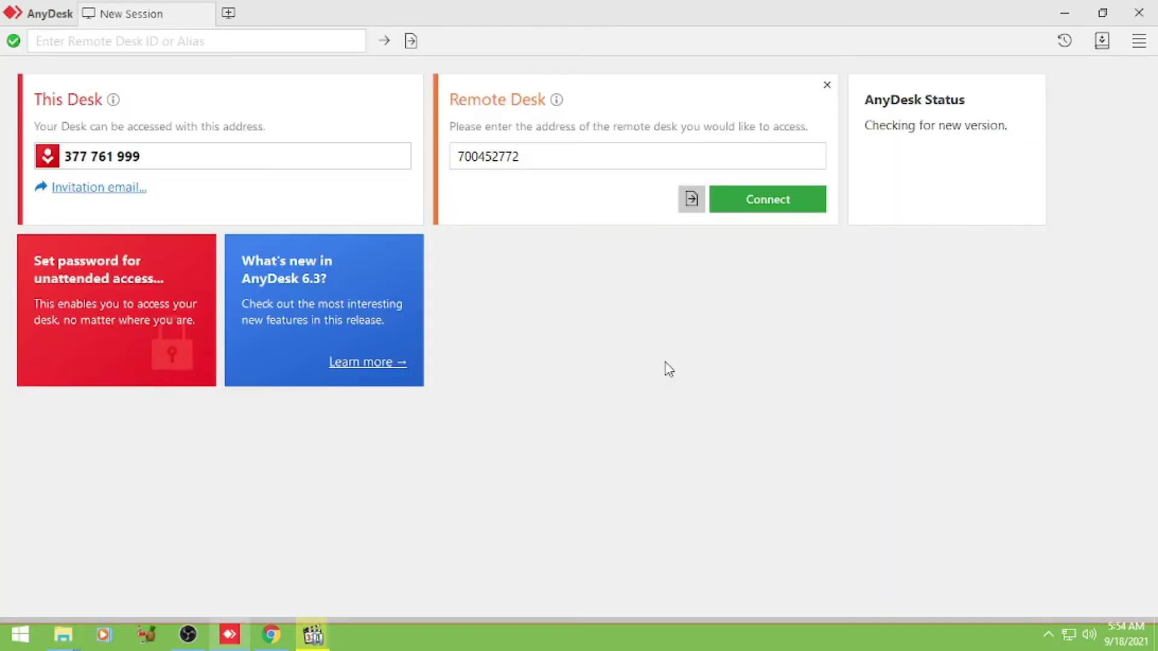
click(503, 164)
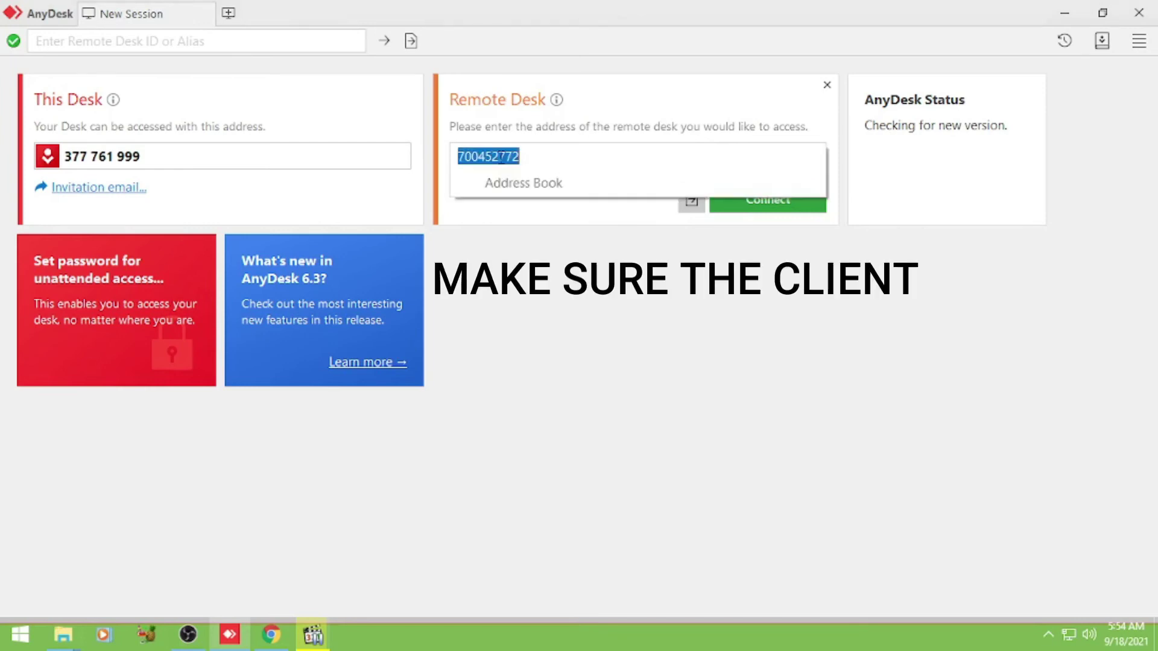
click(500, 158)
drag(500, 158, 479, 157)
key(BackSpace)
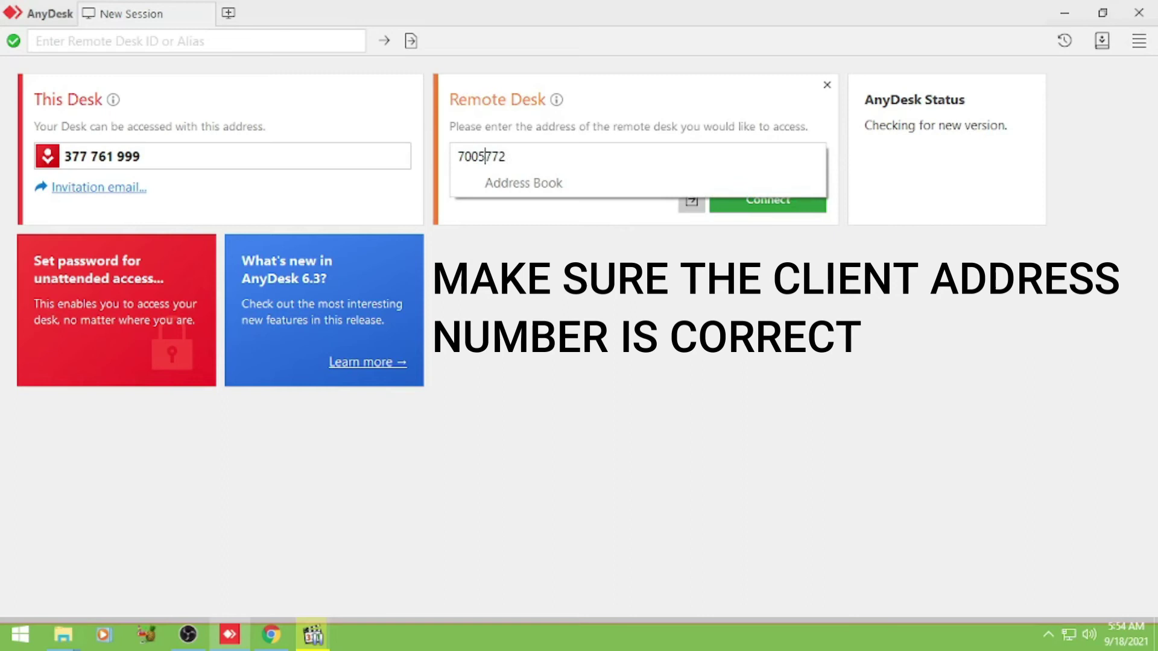
text(542)
click(655, 275)
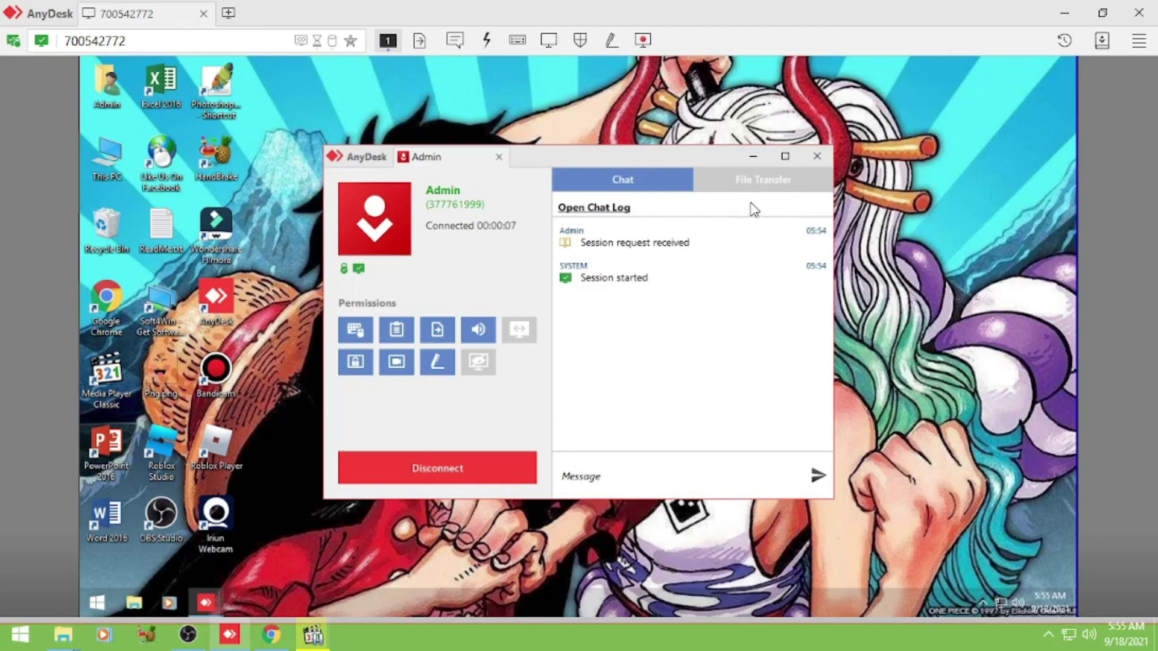
Step: Hide the session panel and launch Google Chrome from the remote desktop icon
click(752, 157)
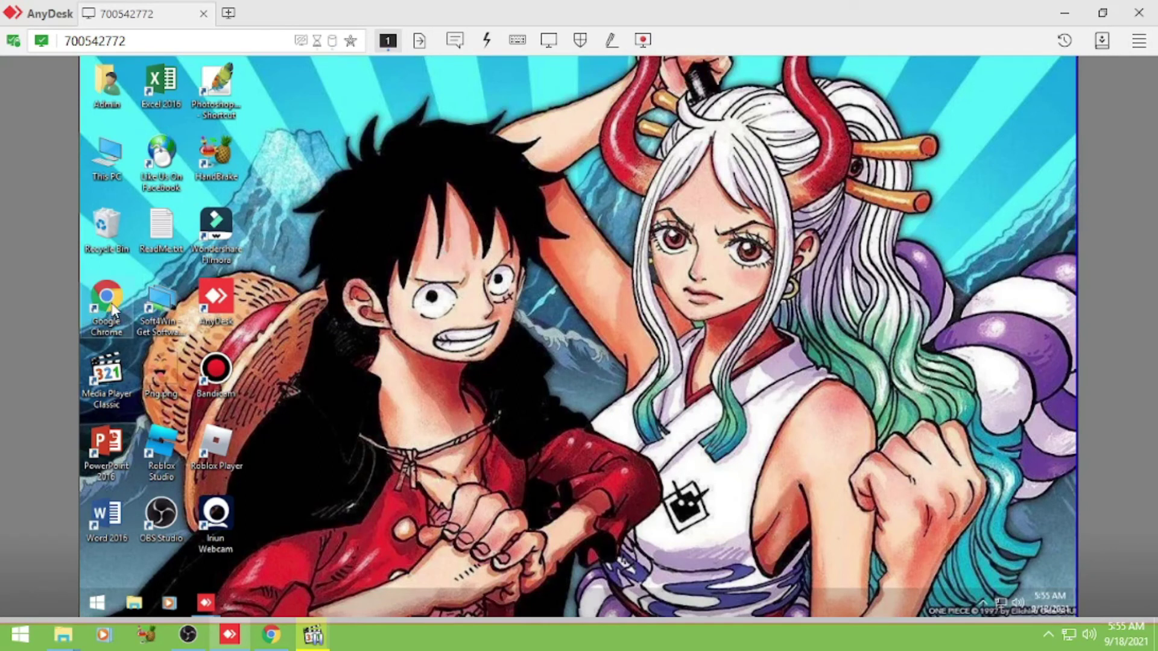
mouse_move(113, 310)
mouse_down()
mouse_move(211, 284)
mouse_move(247, 295)
mouse_move(114, 305)
mouse_up()
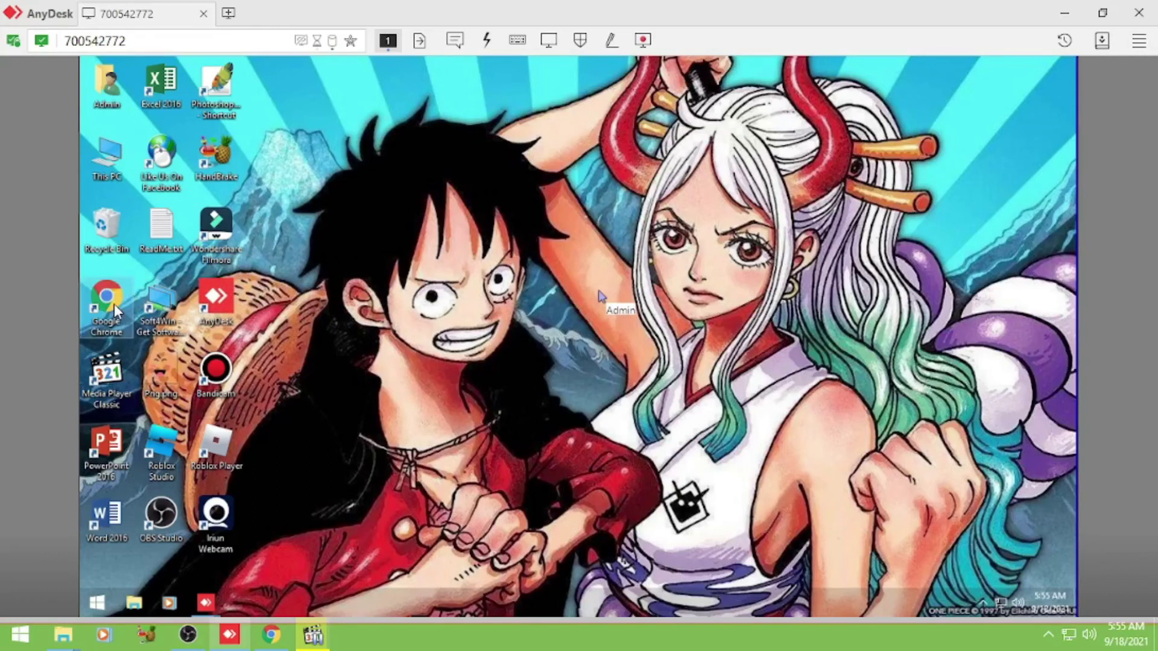
double_click(114, 304)
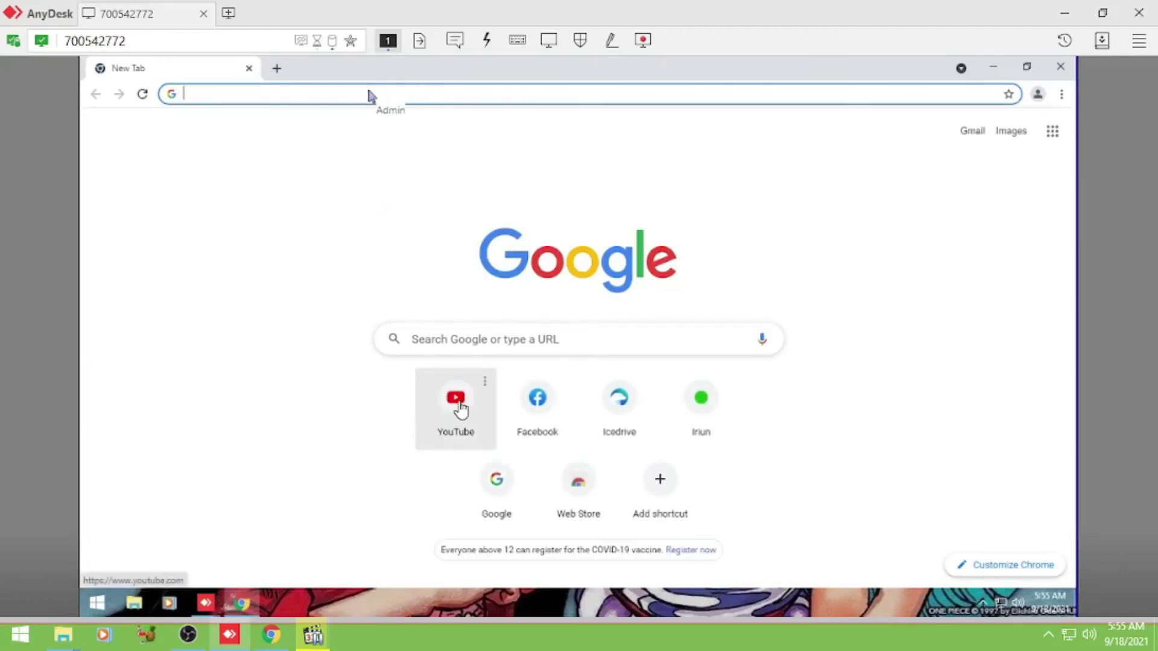
Step: Open YouTube remotely, search 'zhonix pc solution', and play the channel's latest video
click(460, 409)
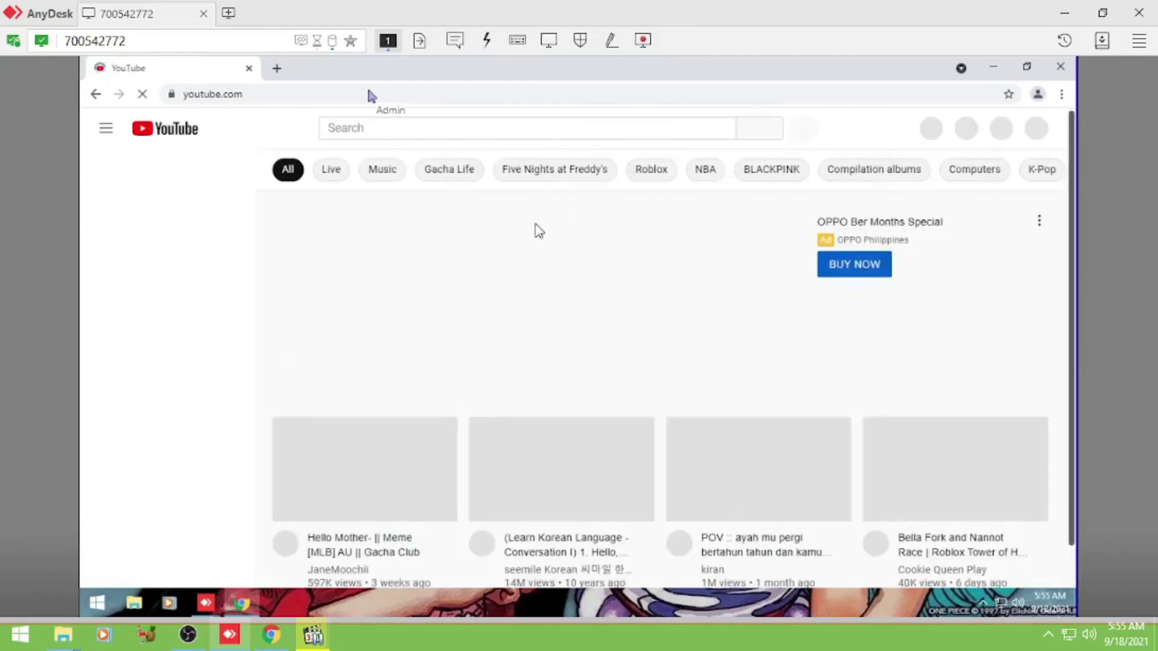
click(393, 131)
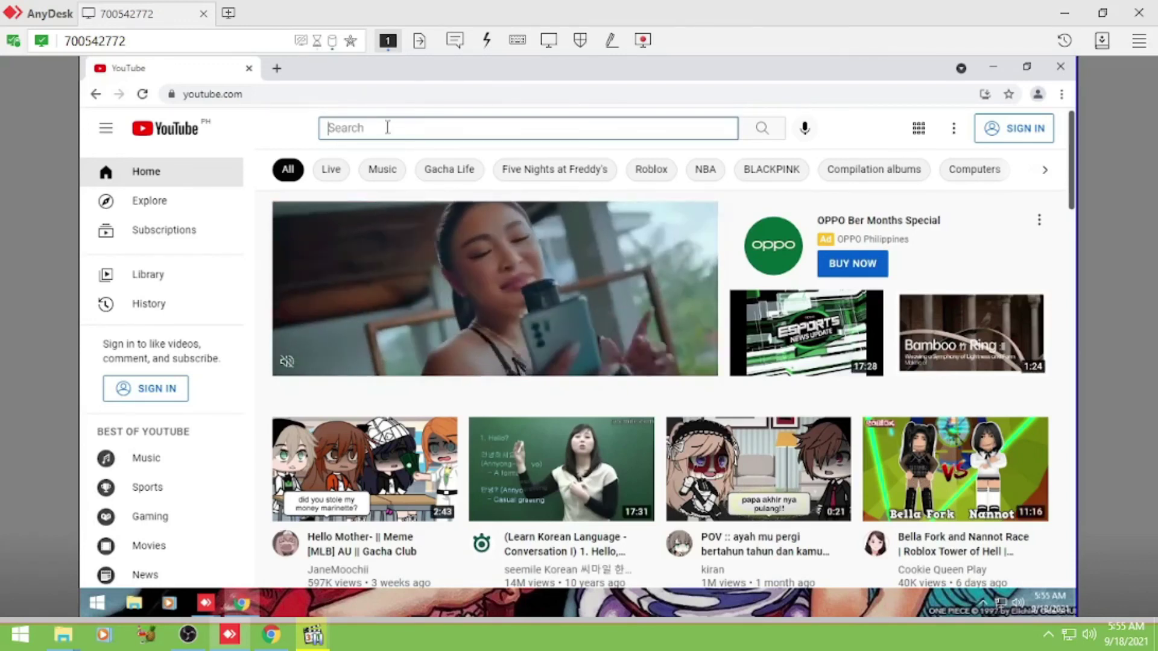
text(zho)
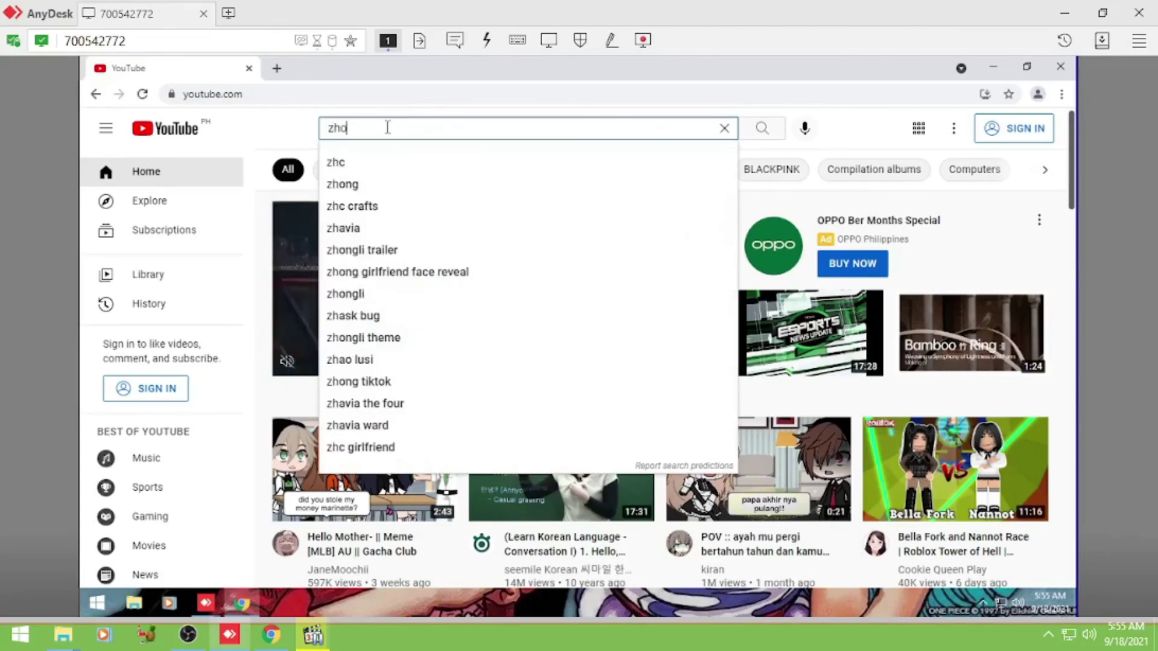
text(nix)
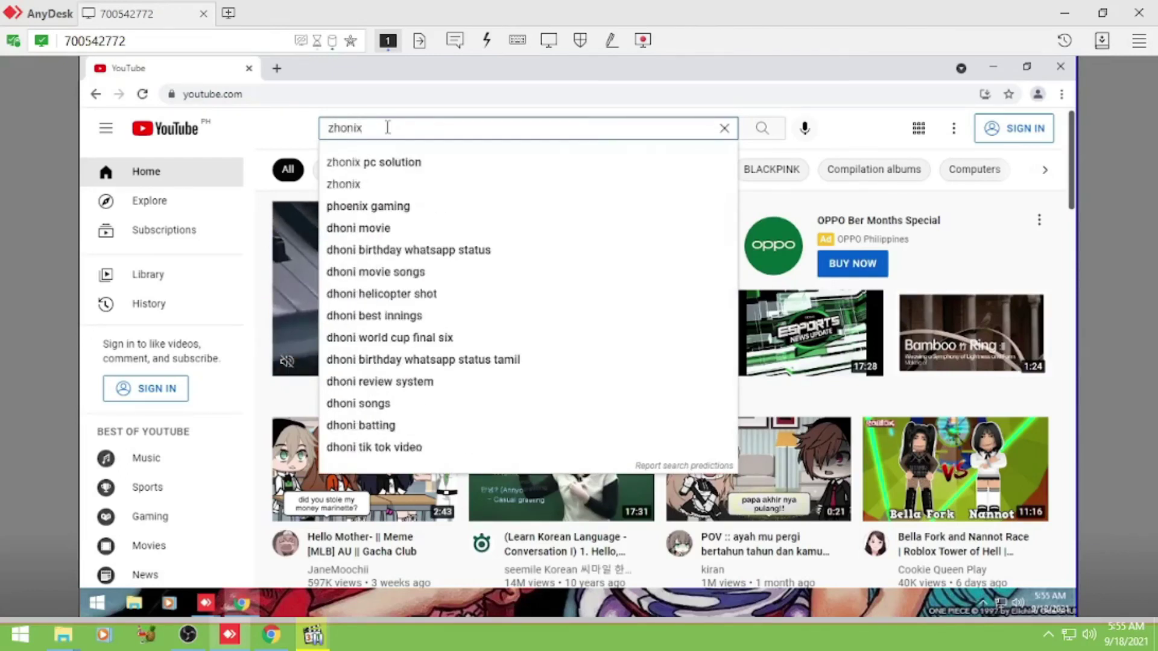
click(387, 163)
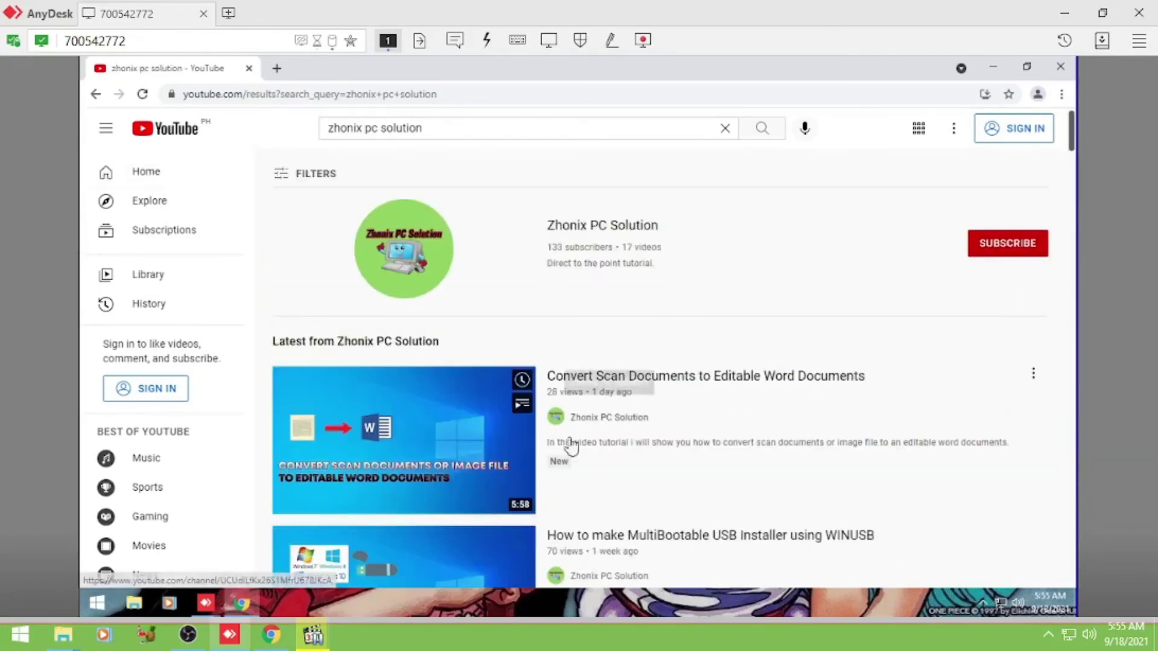
click(448, 428)
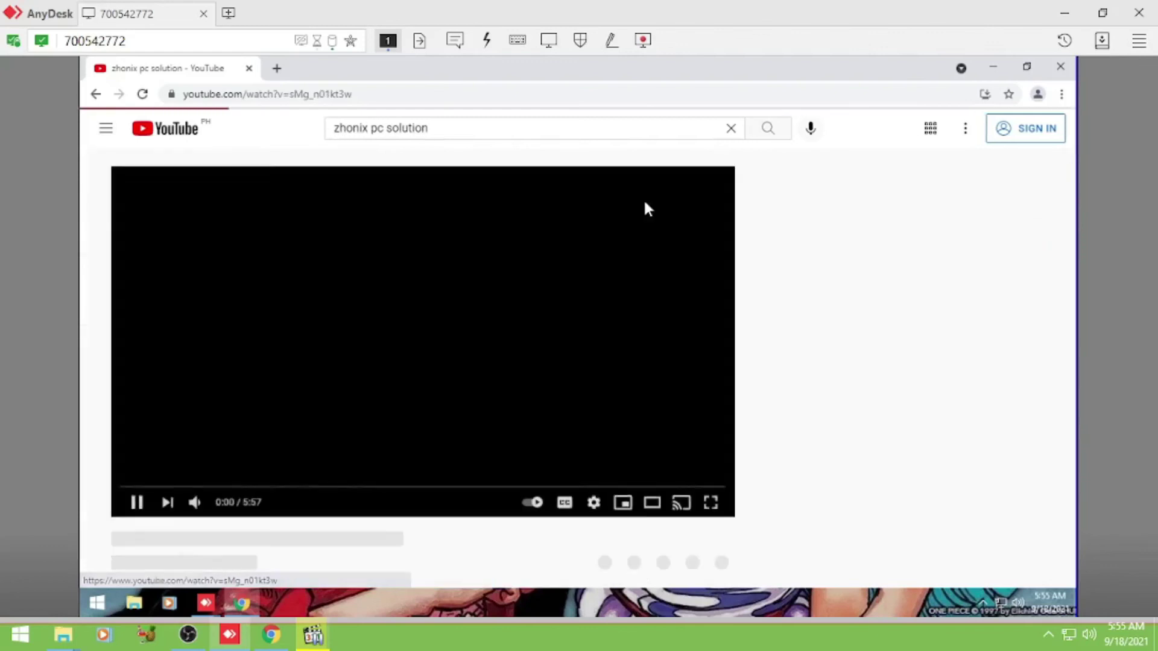